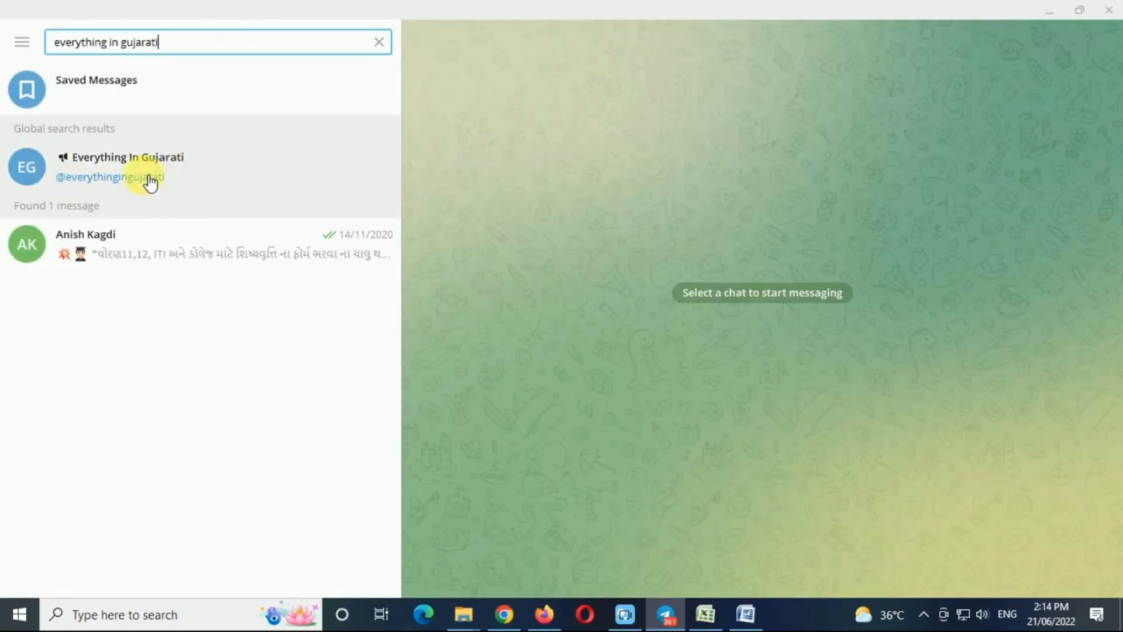
Open the Everything In Gujarati channel from the global search results.
left_click(182, 177)
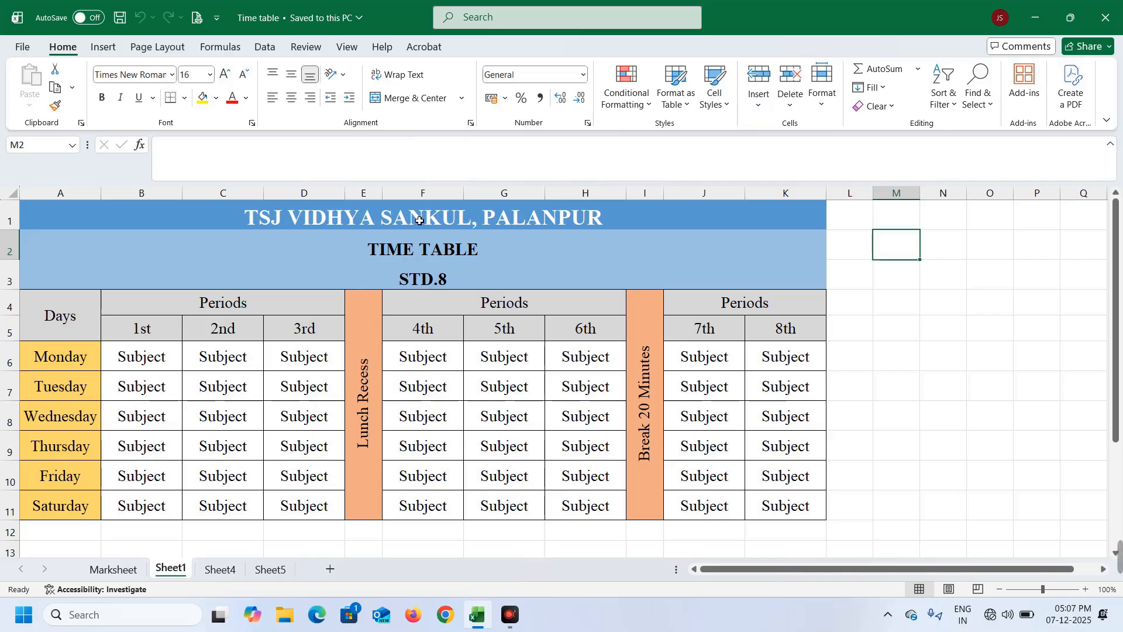
Look over the time table on Sheet1 and the arithmetic operator list on Sheet4, ending on the Marksheet sheet.
left_click_drag(419, 221, 434, 437)
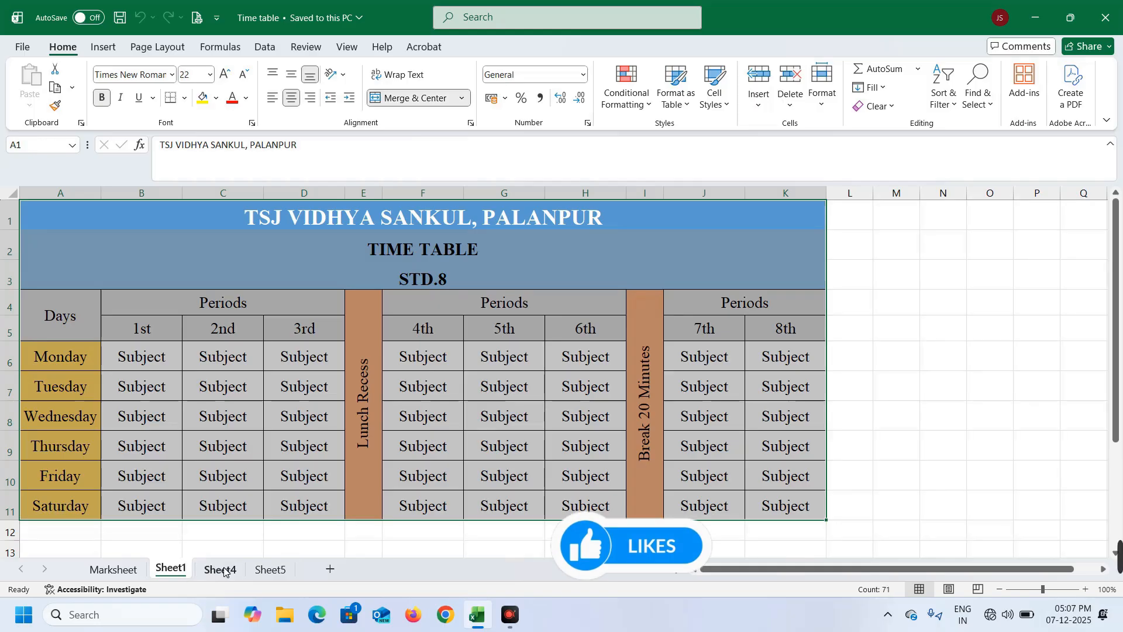
left_click(221, 569)
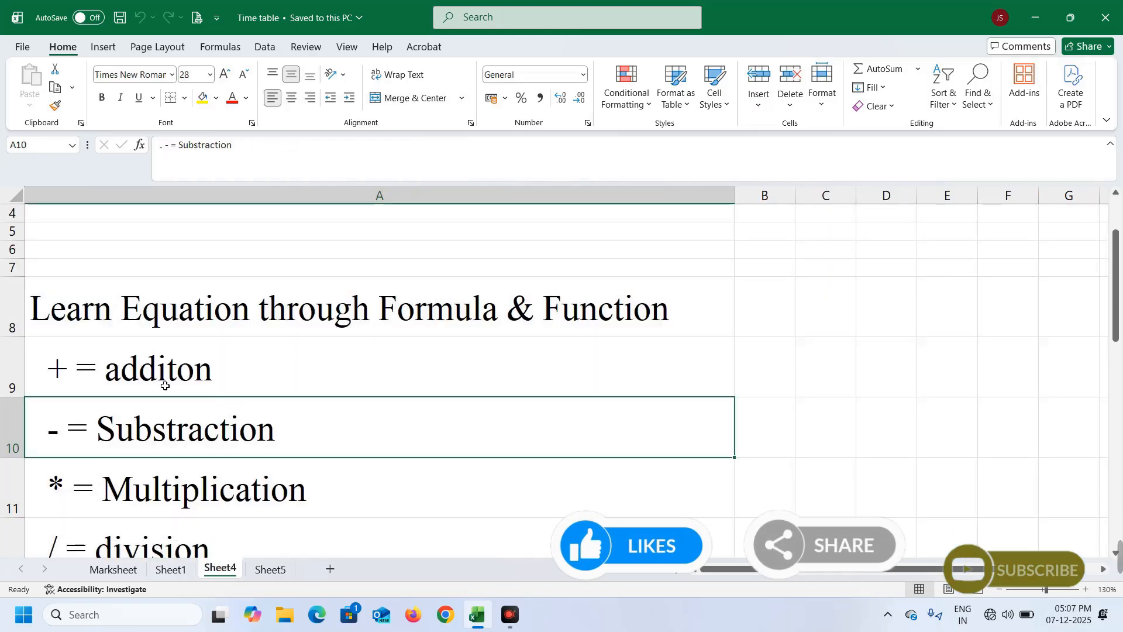
left_click(170, 537)
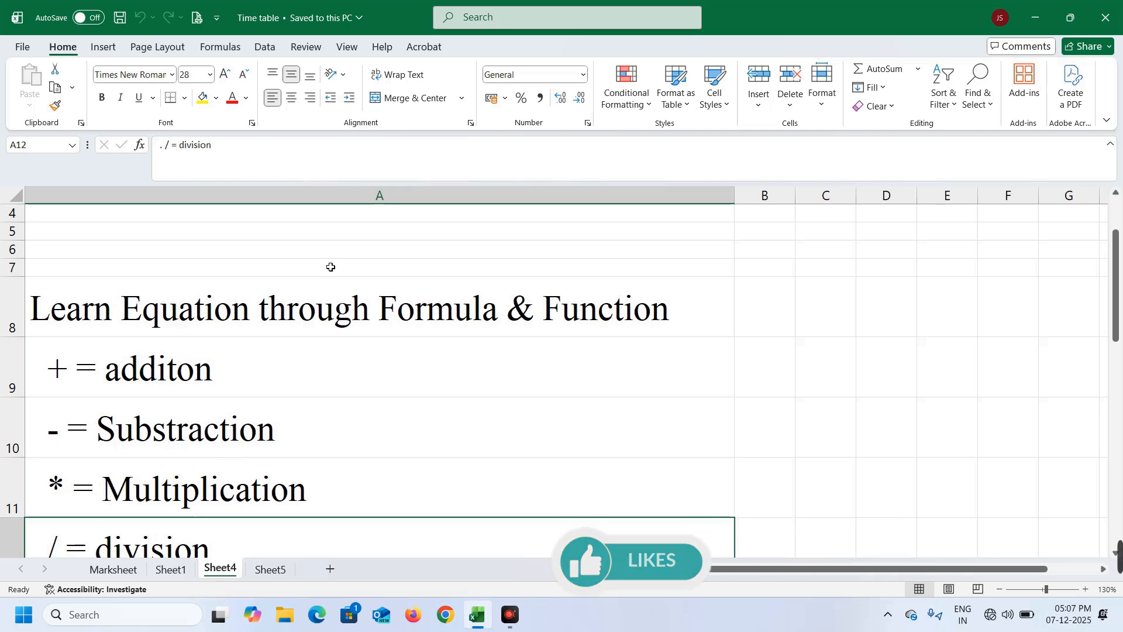
left_click(170, 569)
left_click(124, 576)
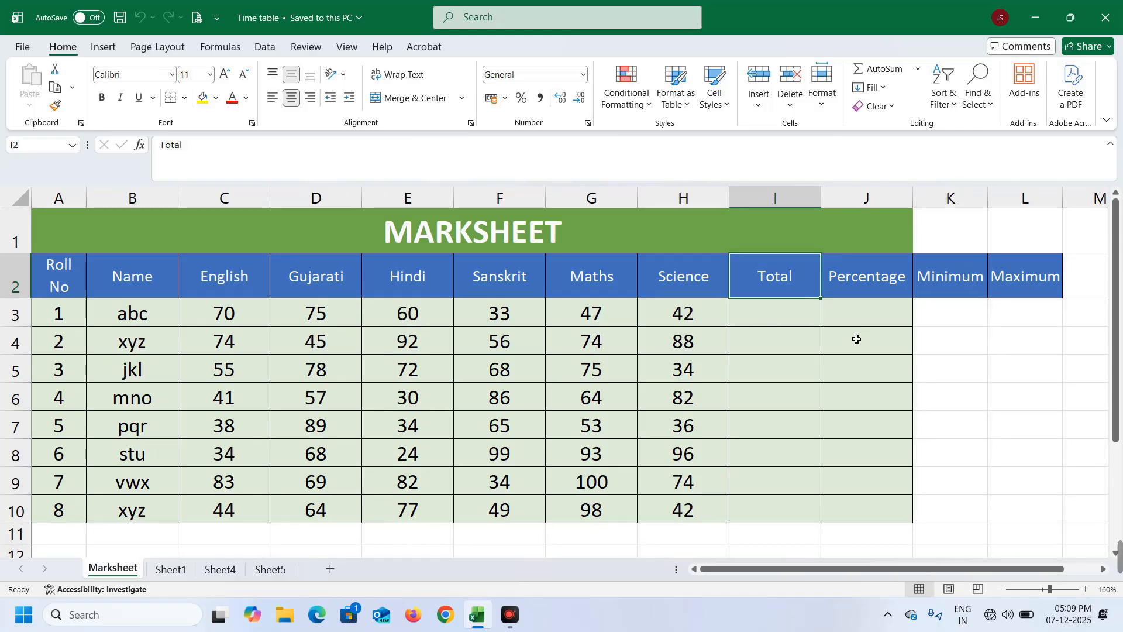
Begin a SUM formula in cell I3, the Total cell for roll number 1.
key("Down")
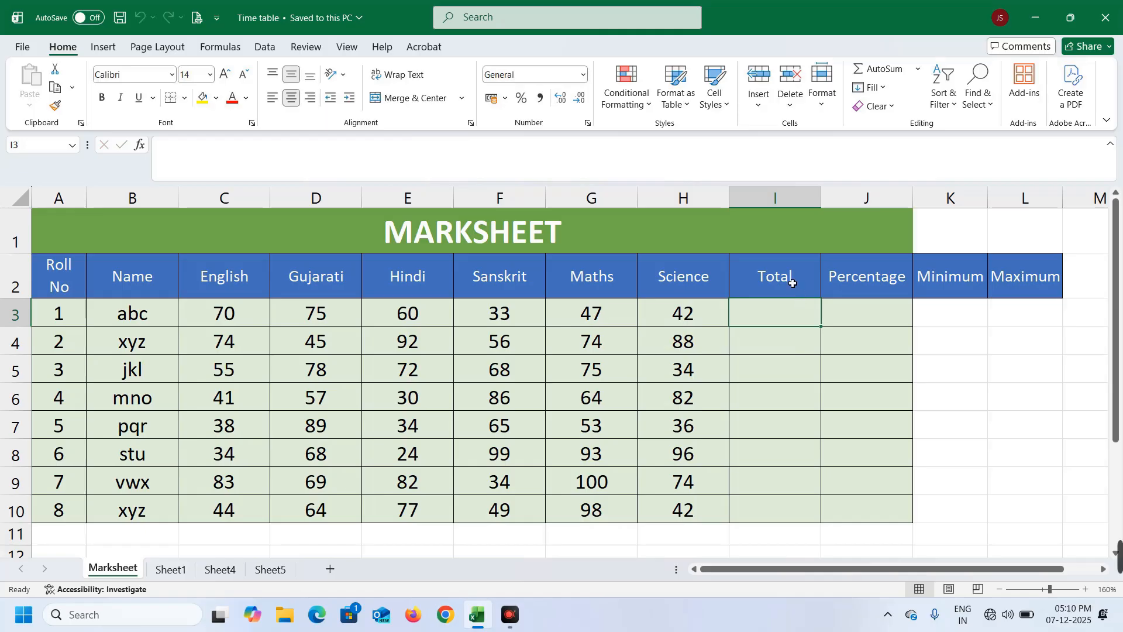
left_click(791, 284)
left_click(782, 318)
type("=")
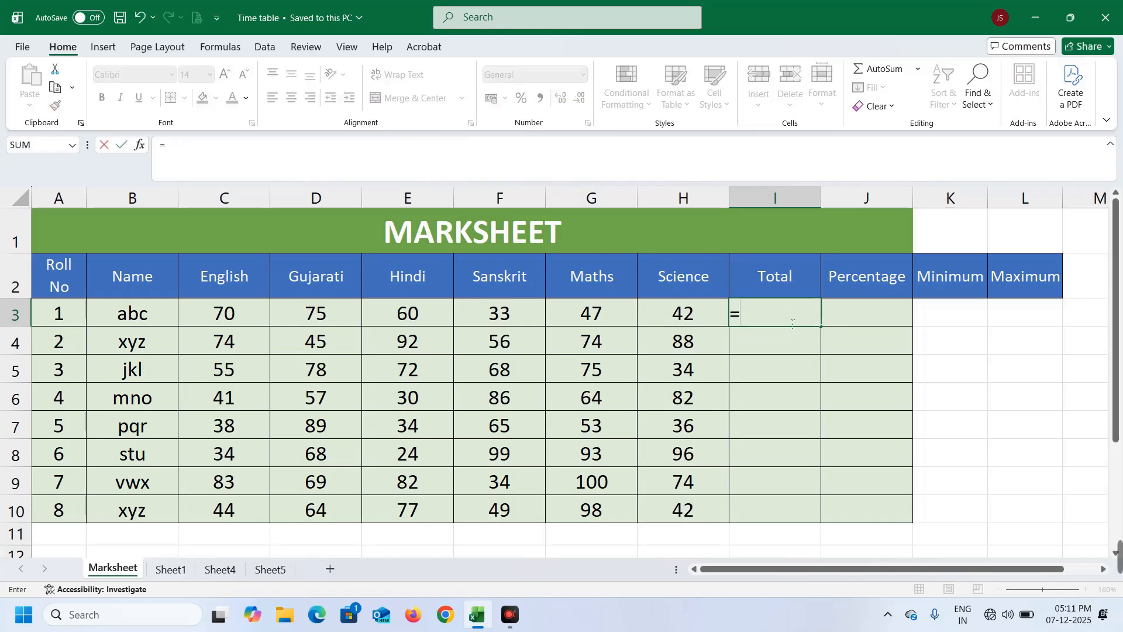
key("Caps_Lock")
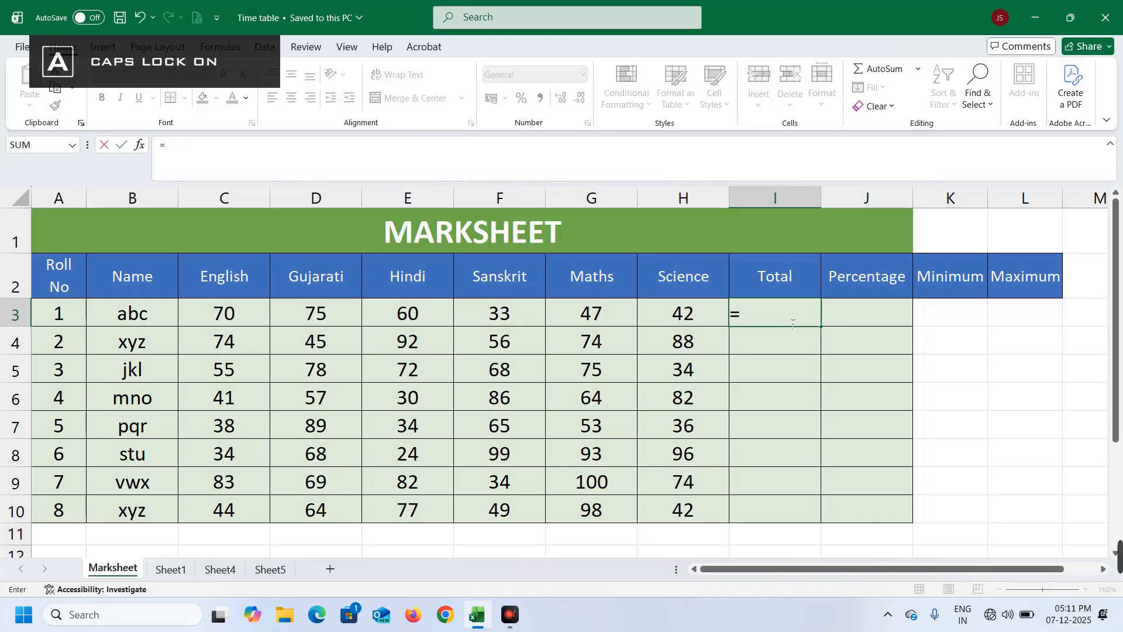
type("SU")
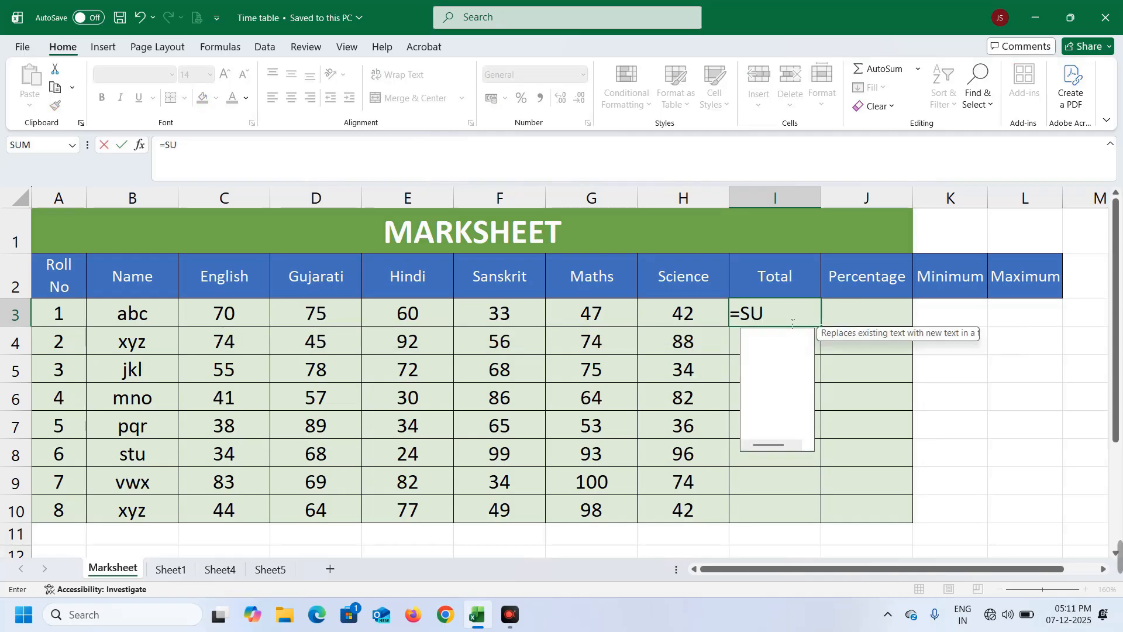
type("M(")
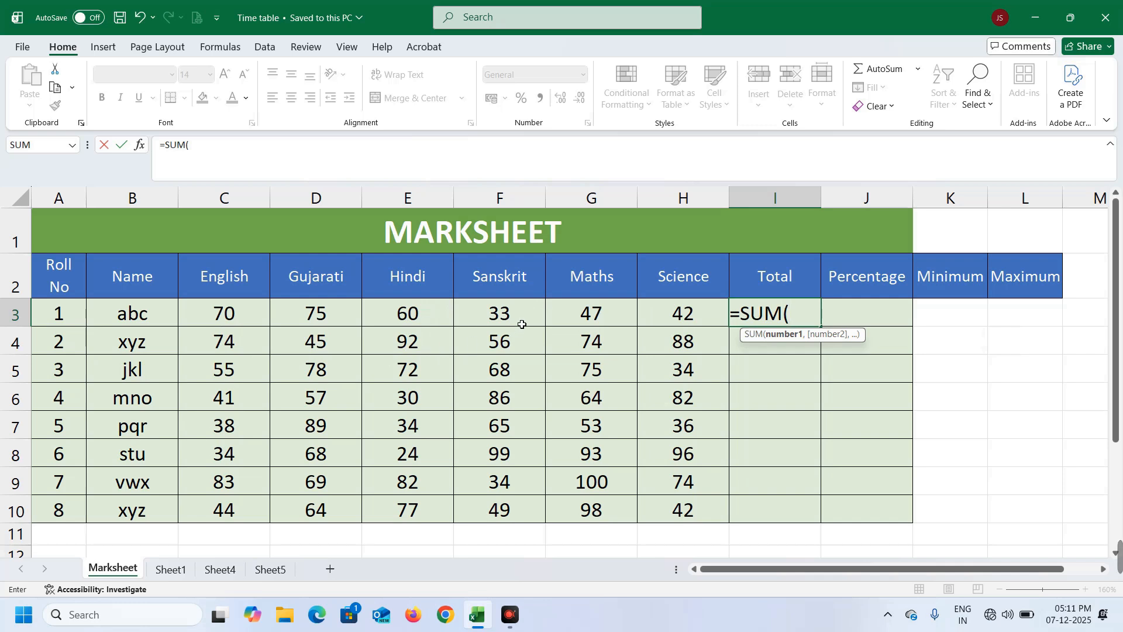
left_click_drag(222, 312, 423, 317)
left_click_drag(675, 323, 672, 322)
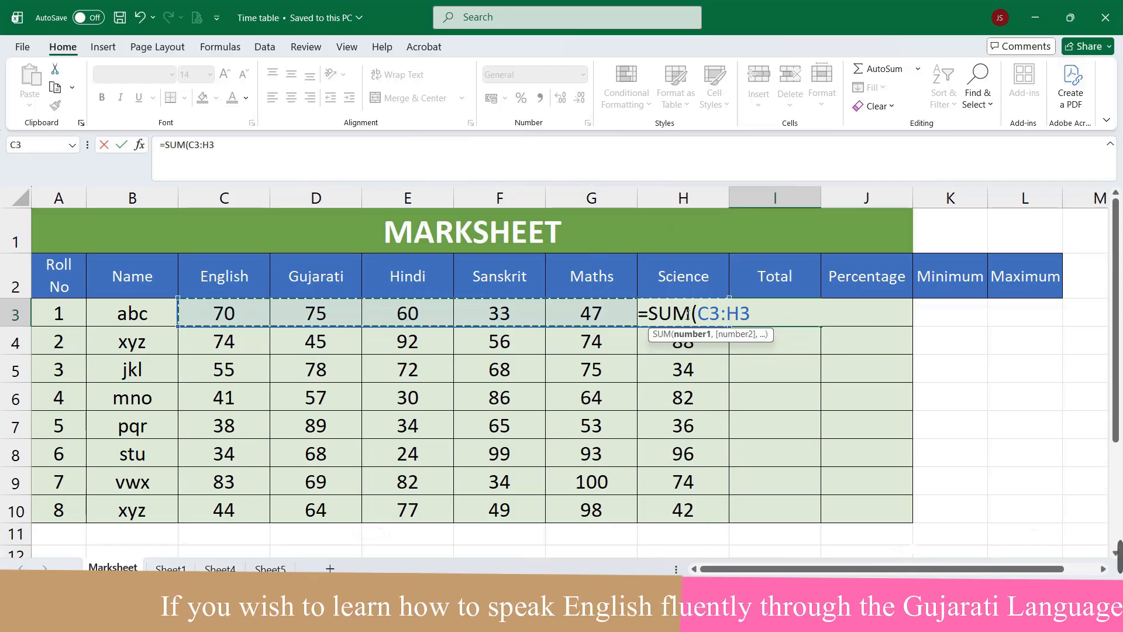
left_click_drag(751, 315, 699, 315)
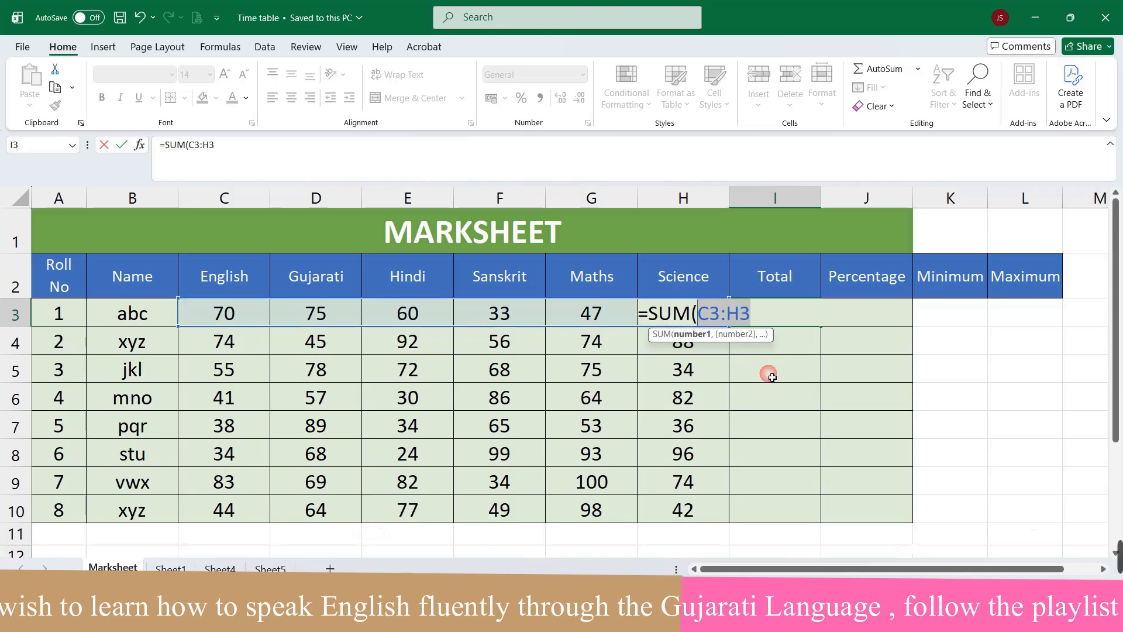
key("BackSpace")
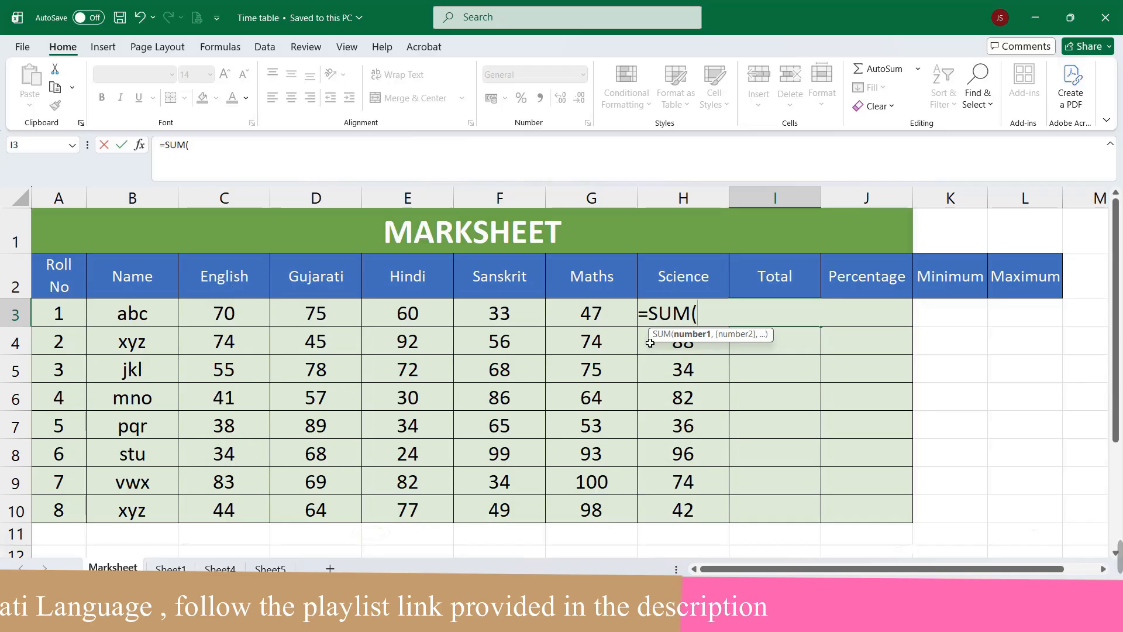
Complete the Total formula in I3 as =SUM(C3:H3) and check the entered formula.
type("C3")
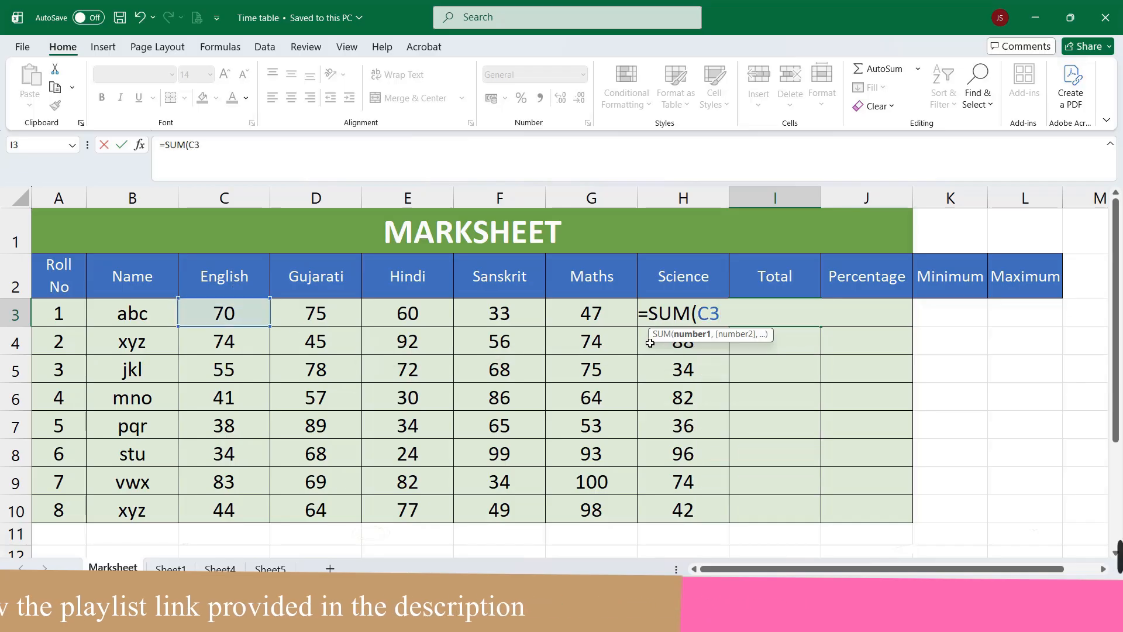
type(":")
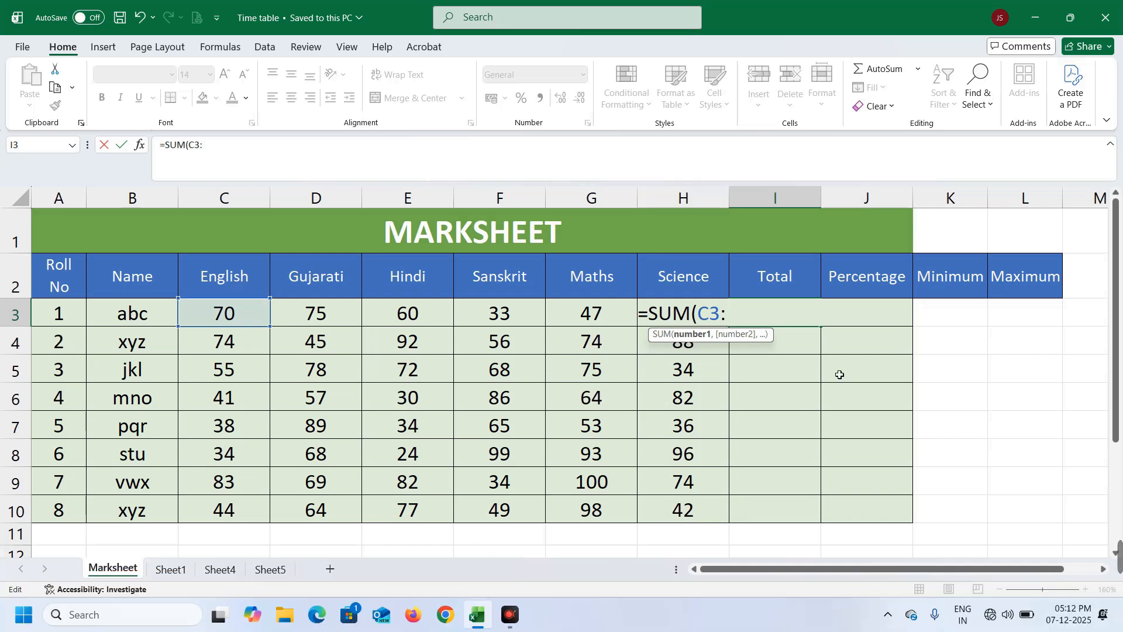
type("H3")
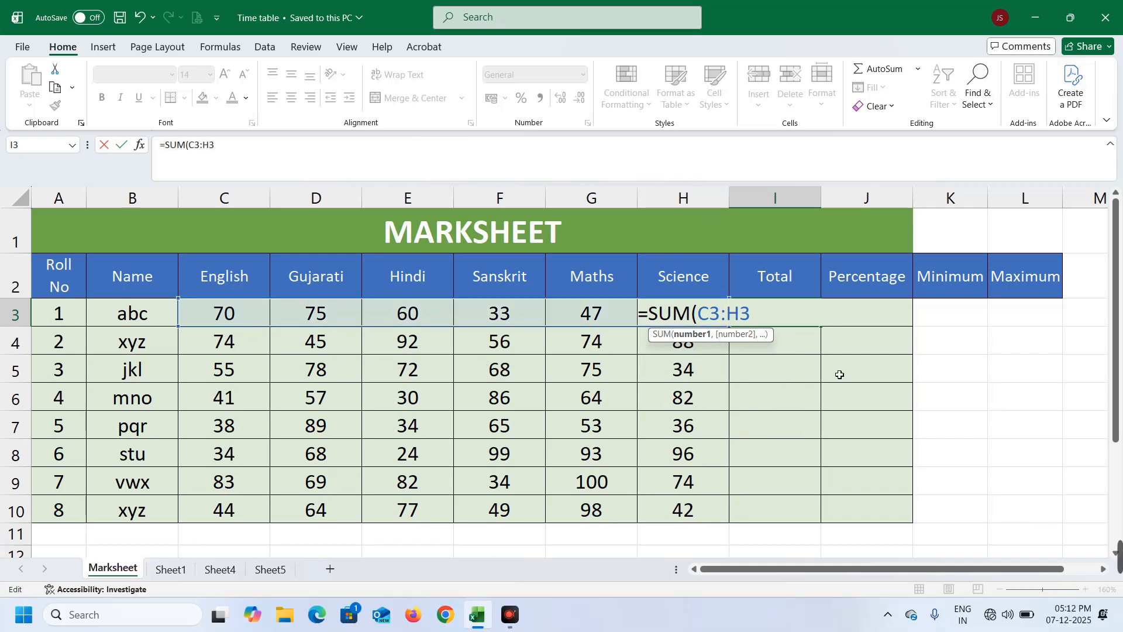
type(")")
key("Return")
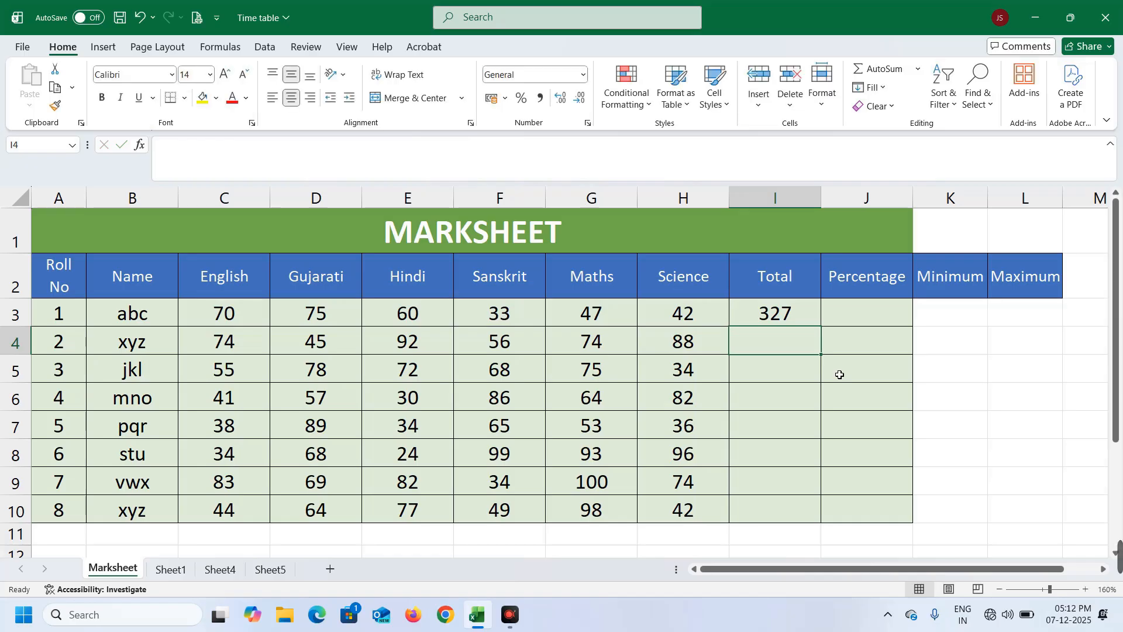
left_click(772, 326)
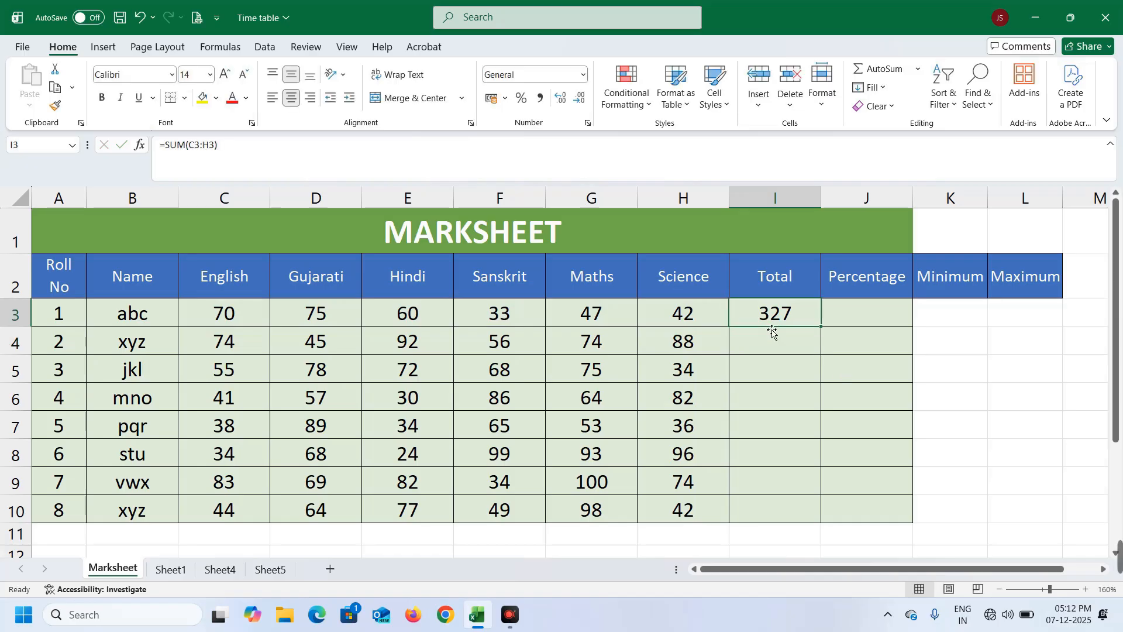
left_click(923, 359)
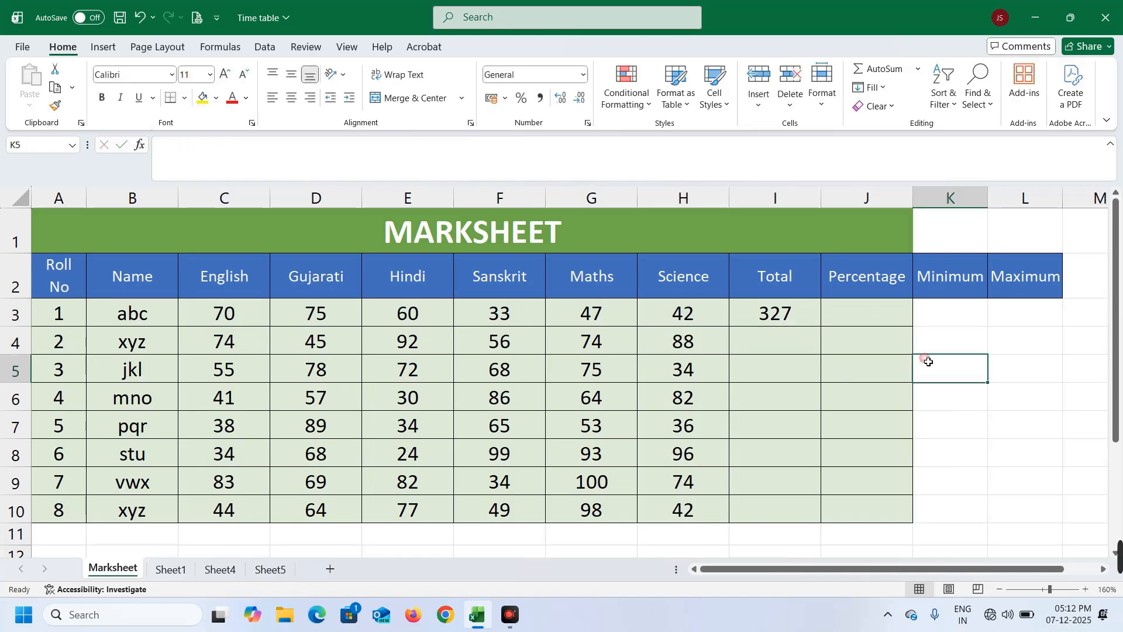
Calculate the Percentage for roll number 1 in cell J3 with the formula =AVERAGE(C3:H3).
left_click(860, 316)
type("=")
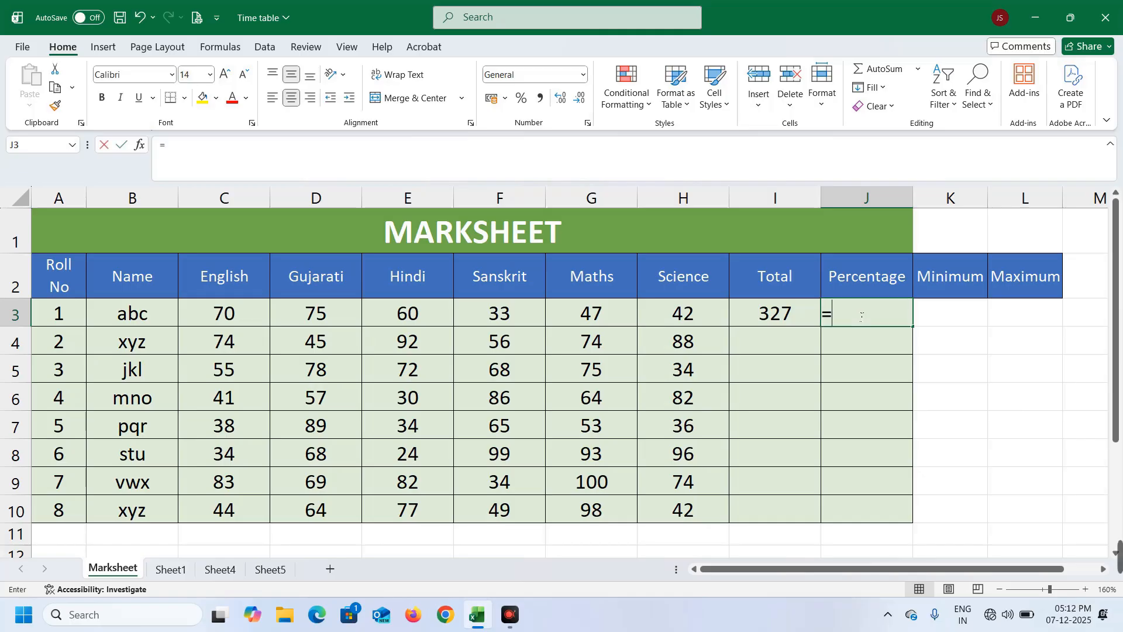
type("AVERAG")
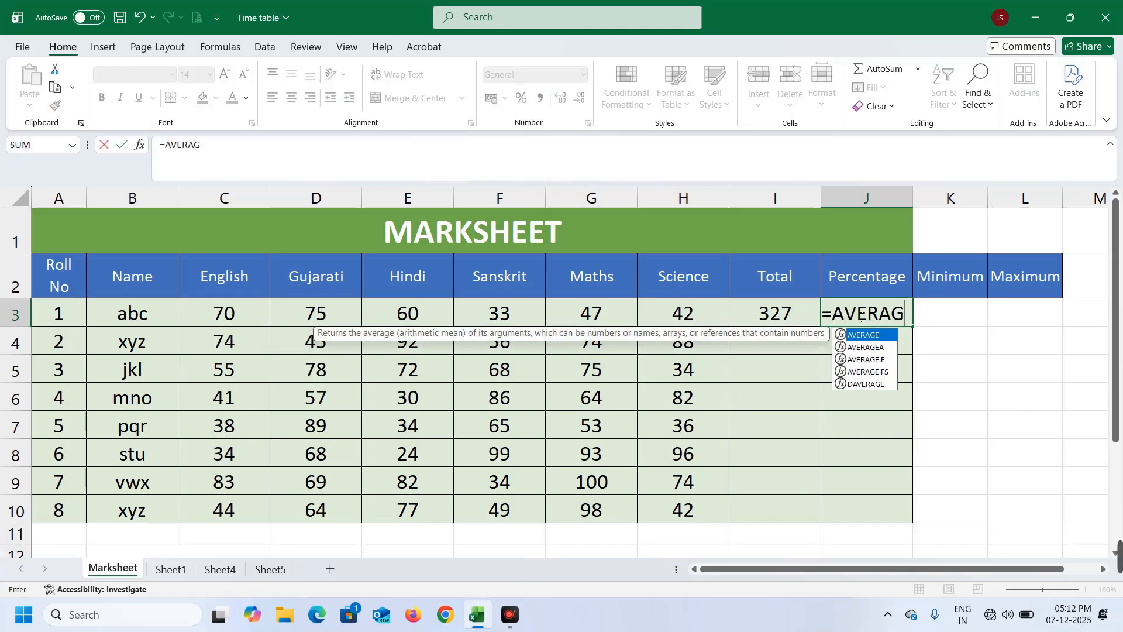
type("E(")
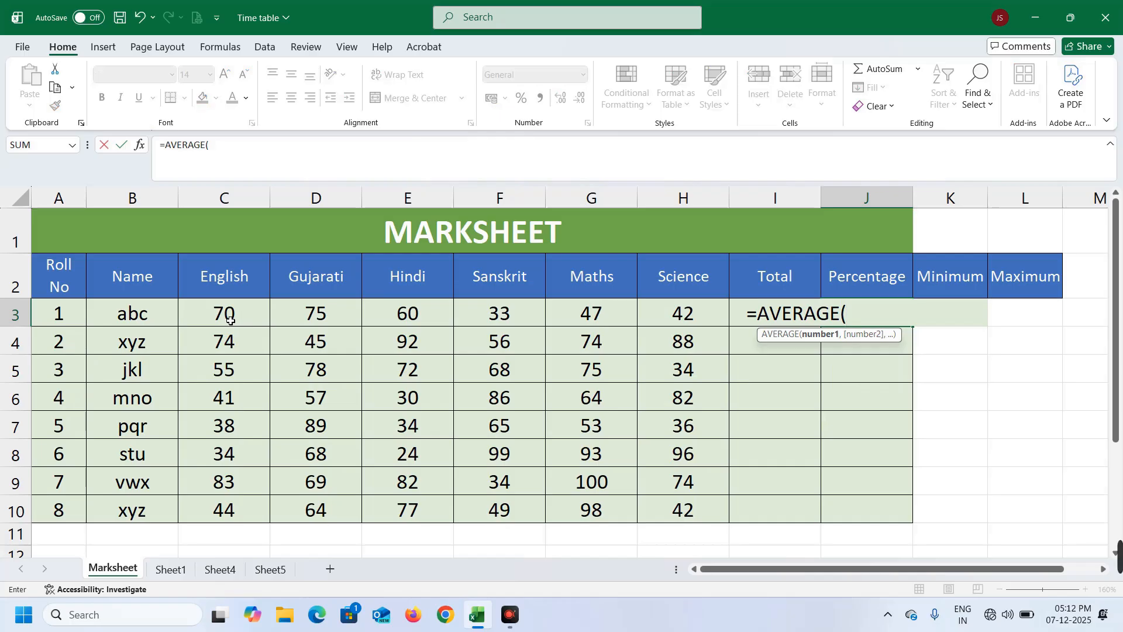
left_click_drag(231, 321, 659, 312)
type(")")
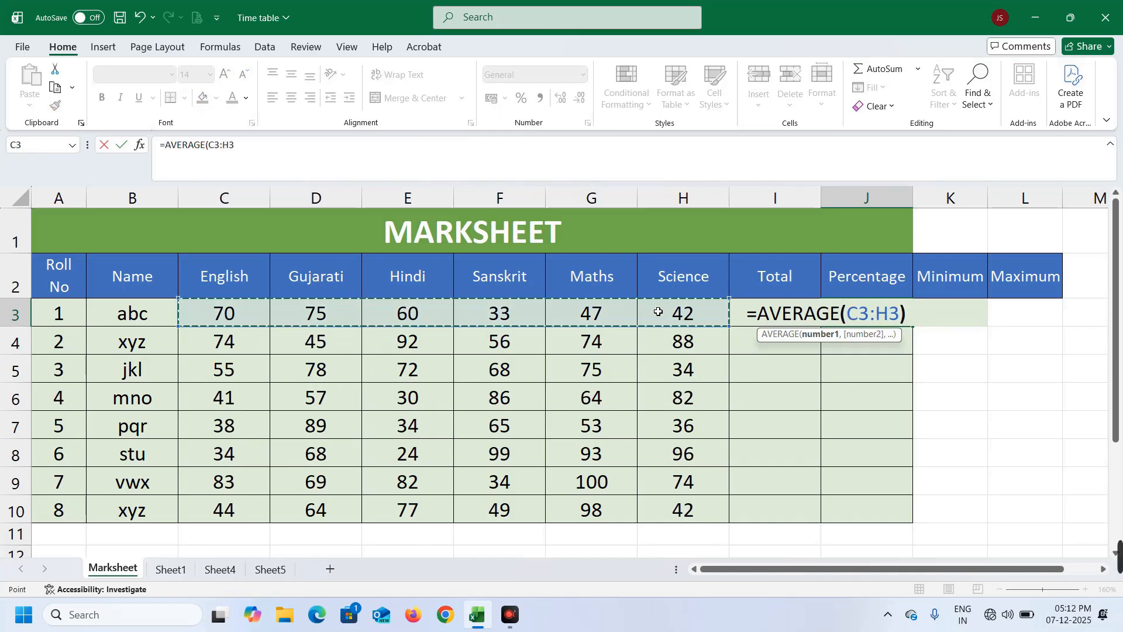
key("Return")
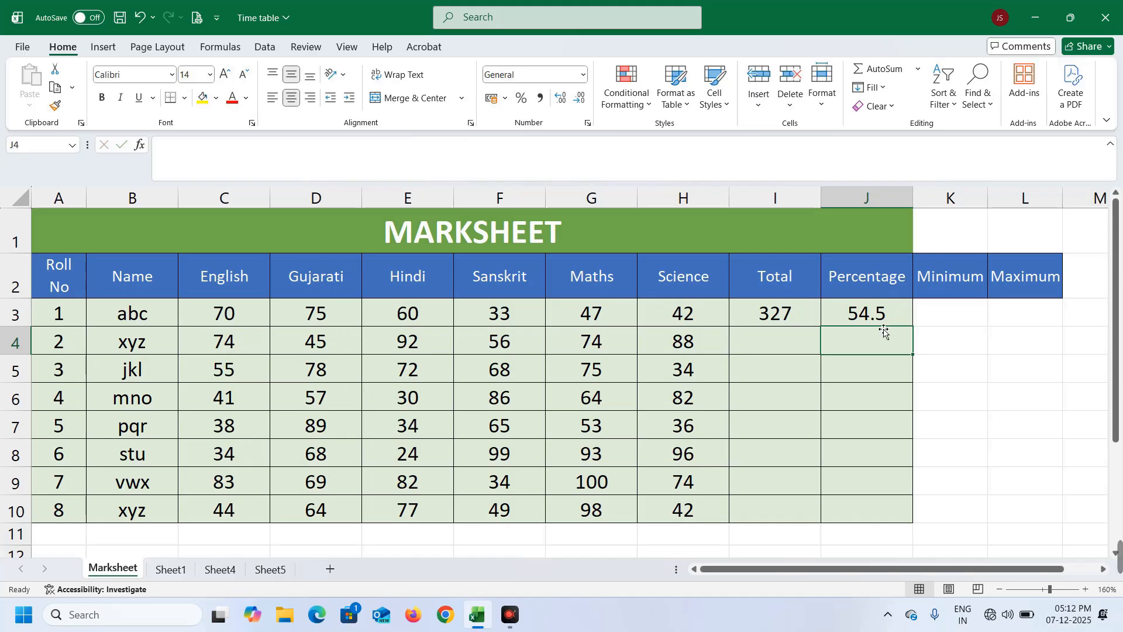
Find the lowest mark for roll number 1 in cell K3 with the formula =MIN(C3:H3) and check the entered formula.
left_click(947, 316)
left_click(982, 375)
left_click(939, 276)
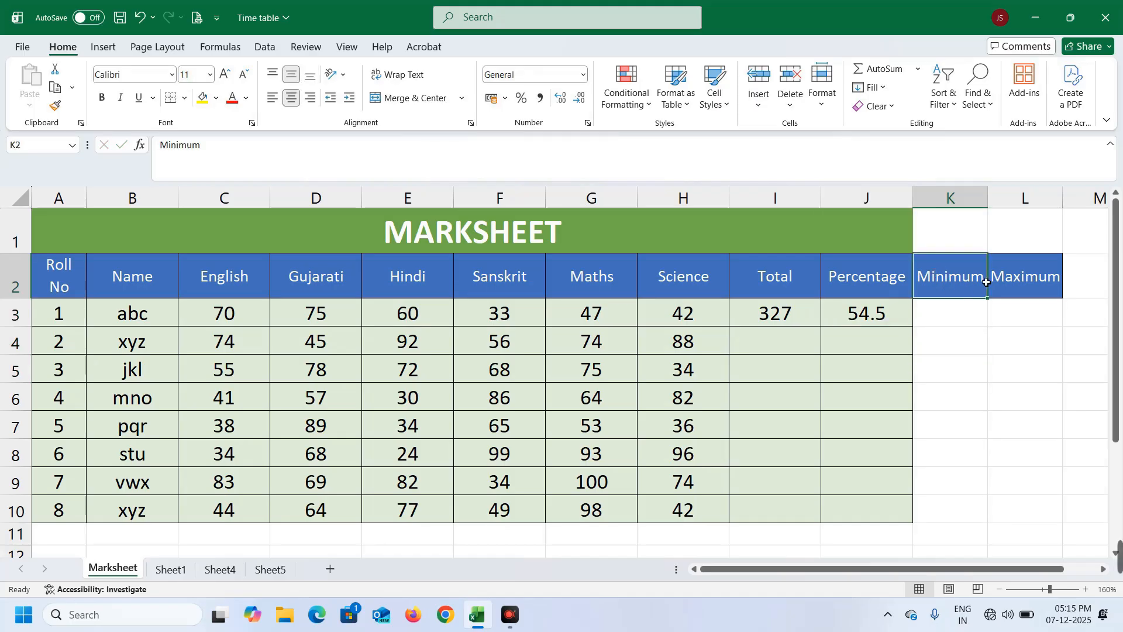
left_click(965, 321)
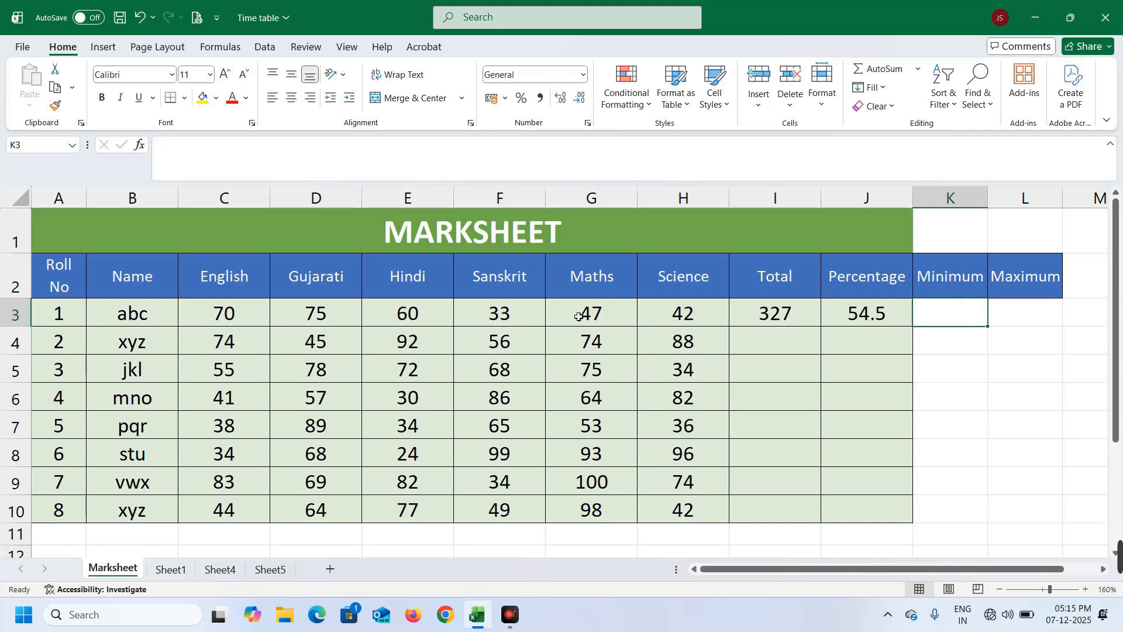
type("=")
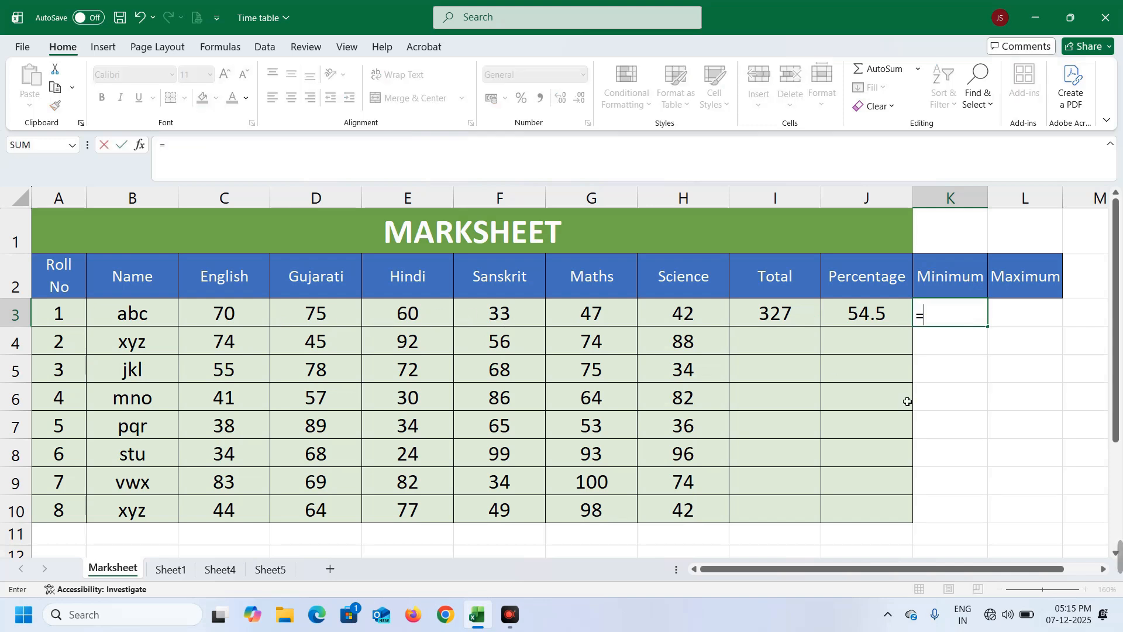
type("MIN")
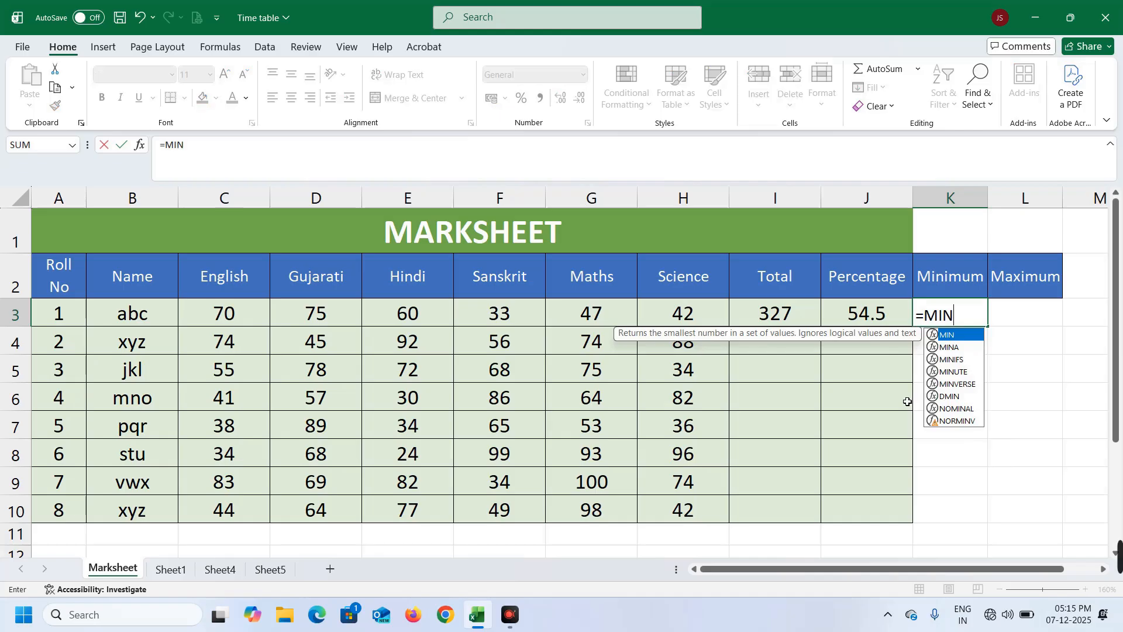
type("(")
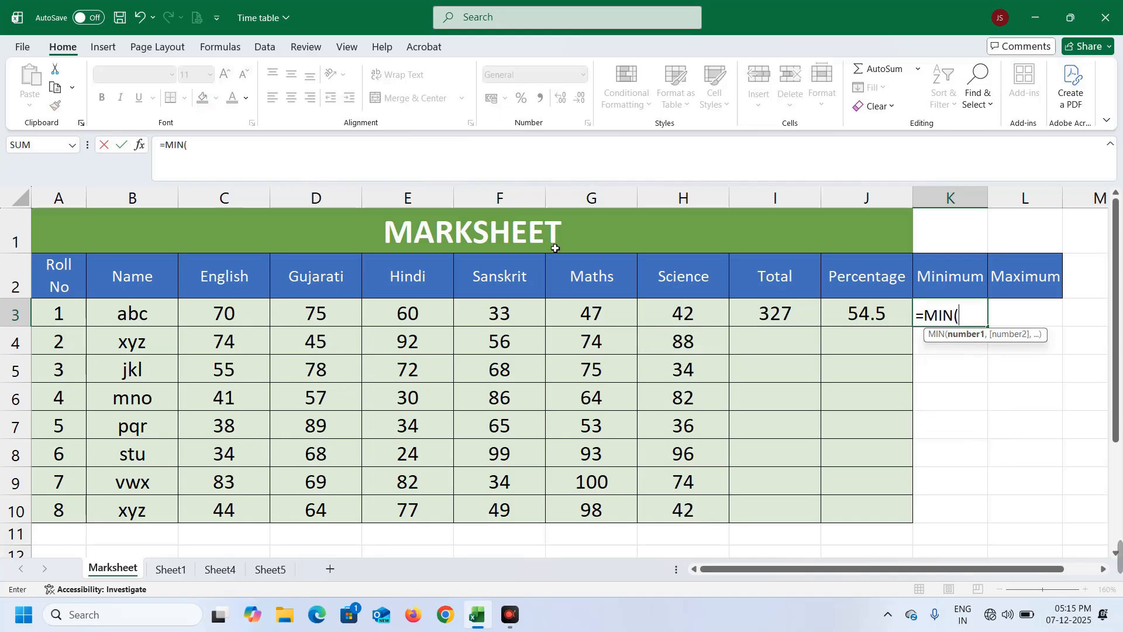
left_click_drag(221, 321, 660, 324)
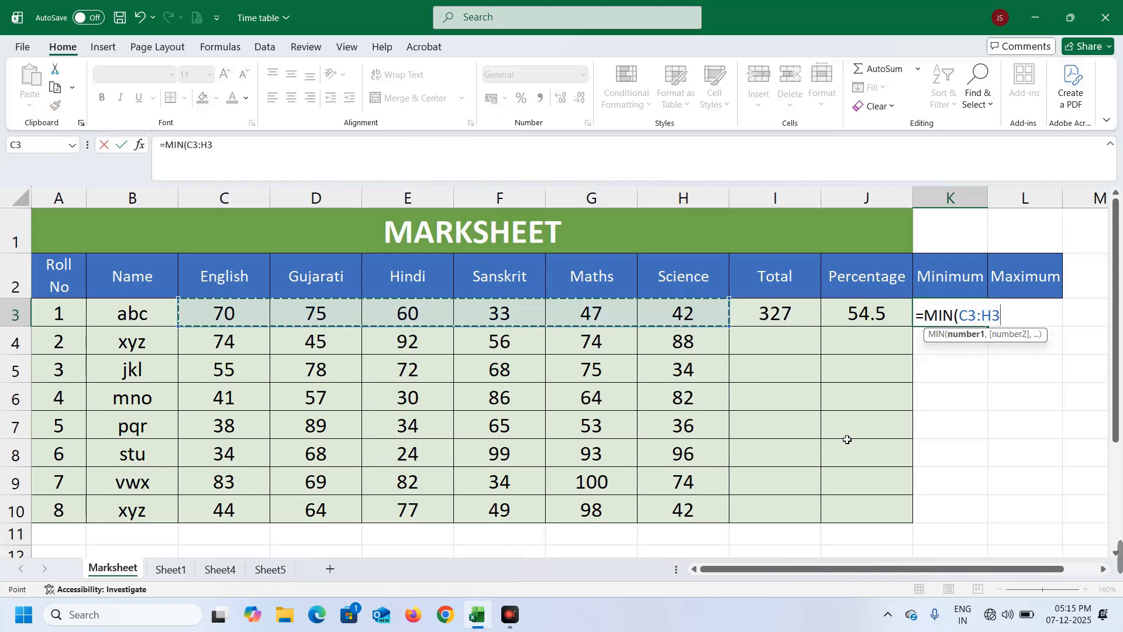
key("Return")
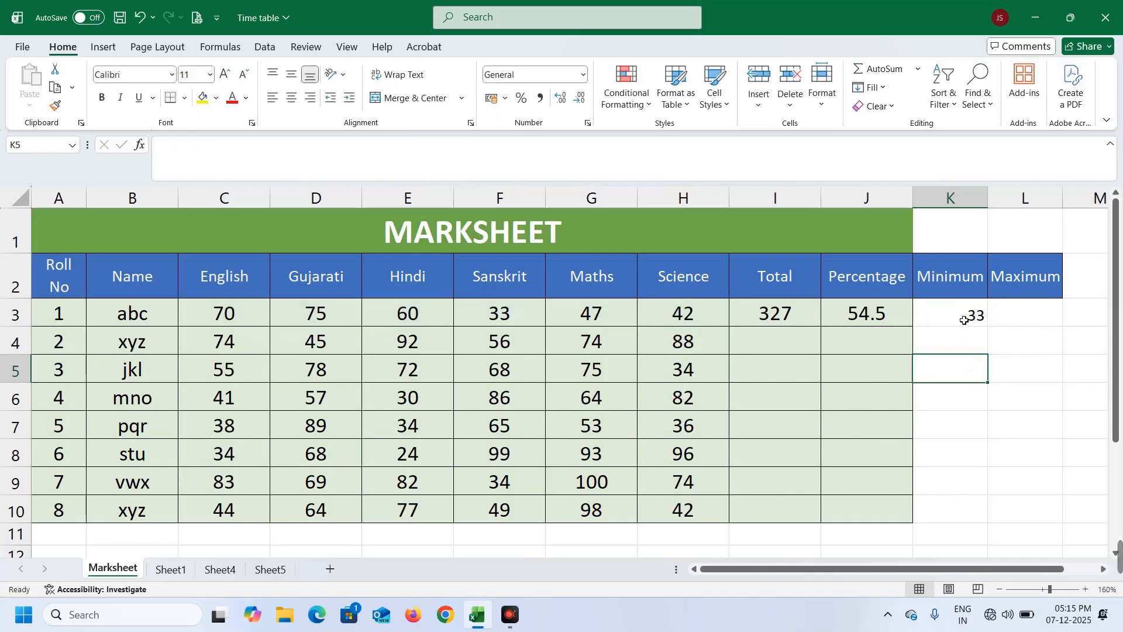
left_click(962, 318)
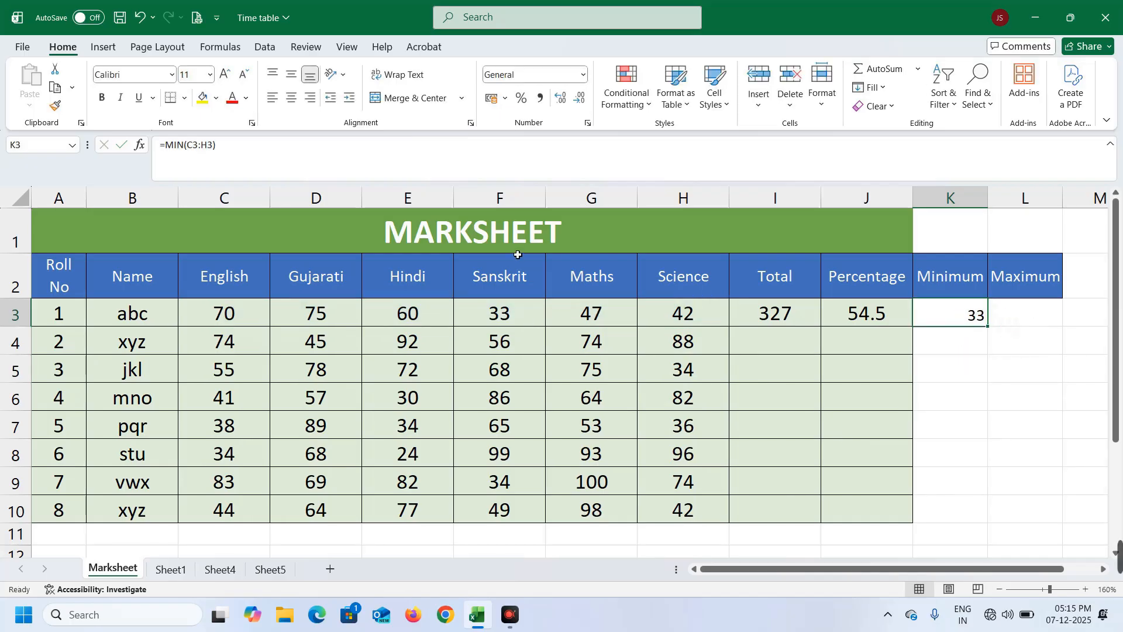
Change the Sanskrit mark of roll number 1 to 60 and go to the Minimum cell K3.
left_click(508, 322)
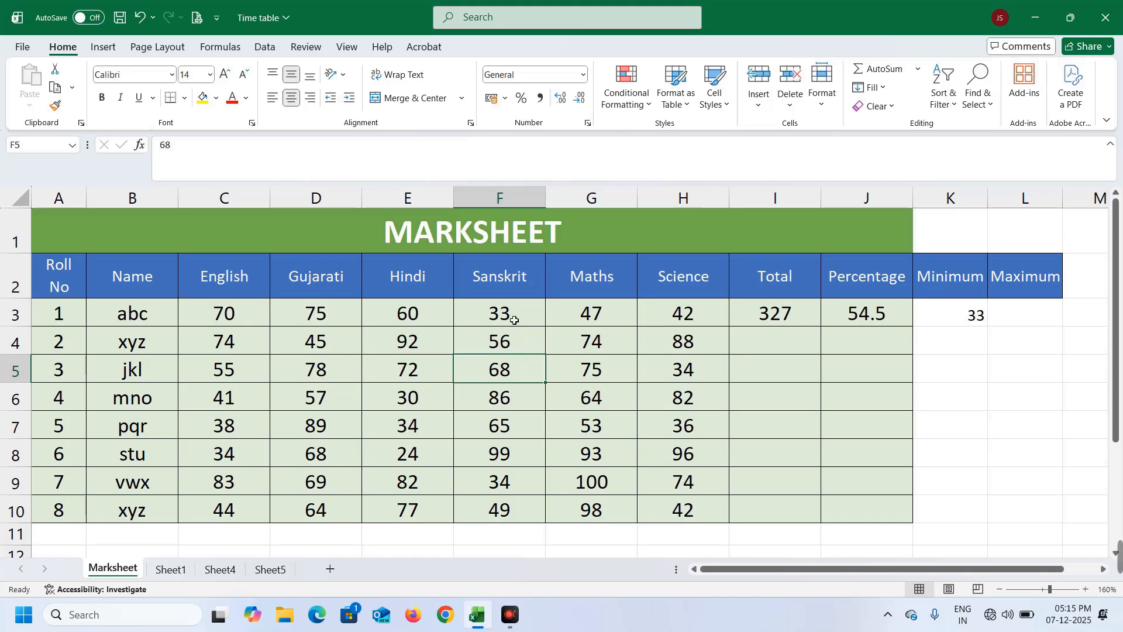
type("60")
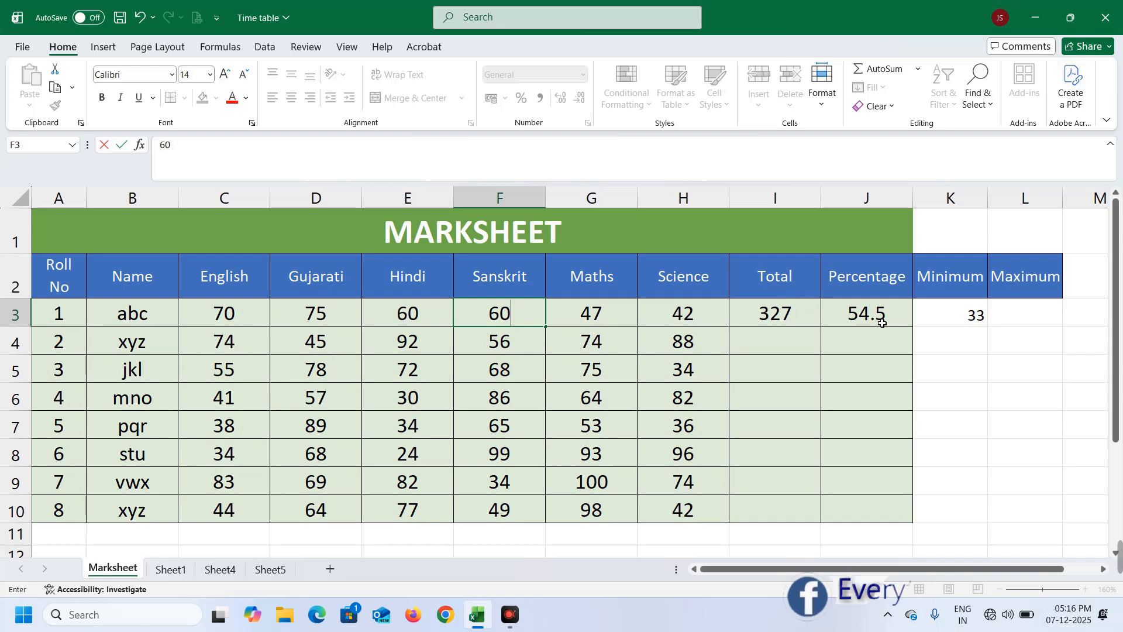
key("Tab")
key("ctrl+Right")
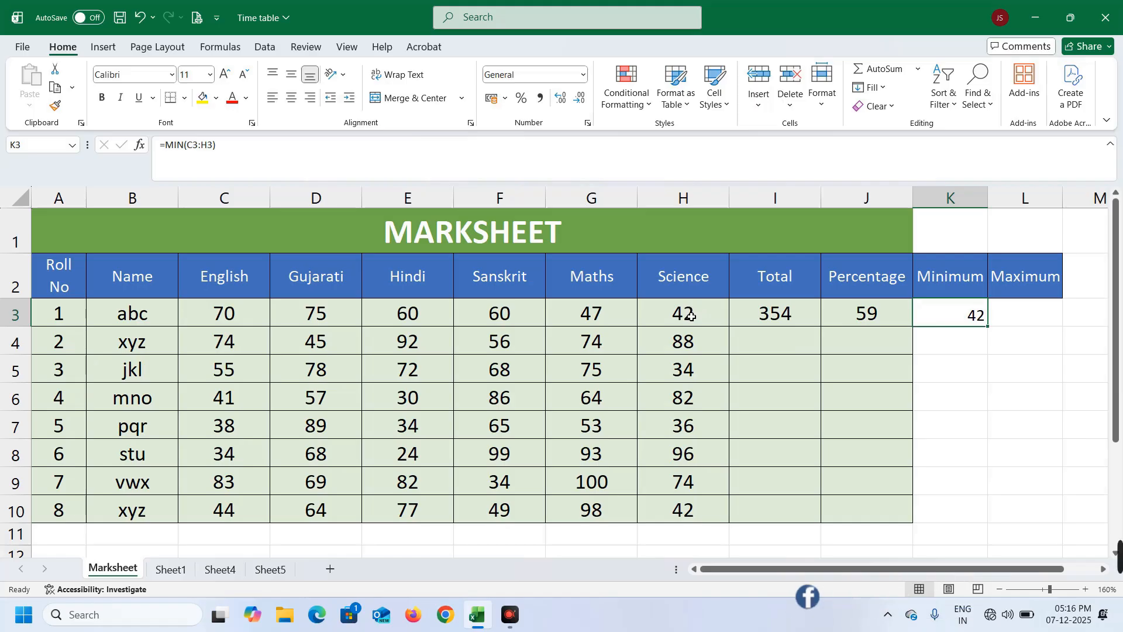
Find the highest mark for roll number 1 in cell L3 with the formula =MAX(C3:H3) and check the entered formula.
left_click(1017, 316)
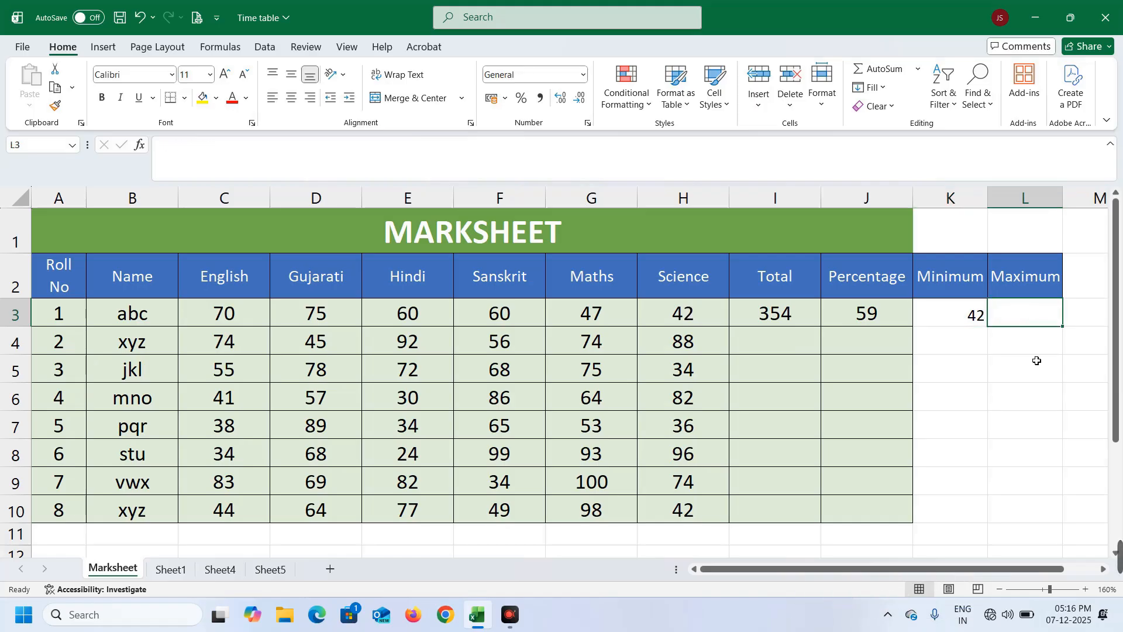
left_click(1024, 316)
type("=MA")
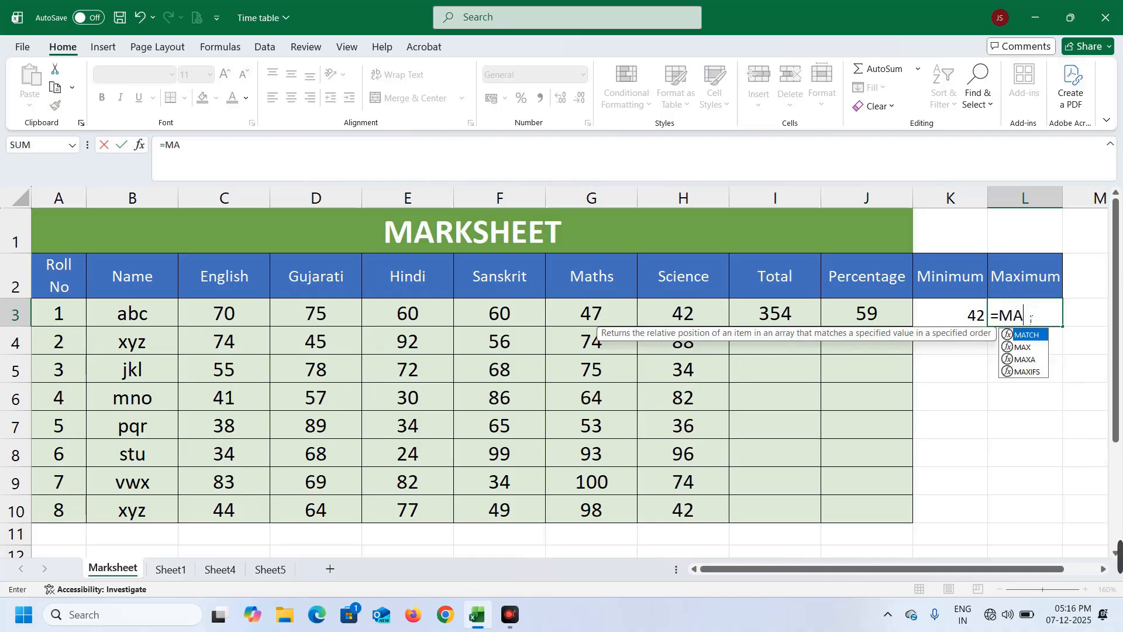
type("X(")
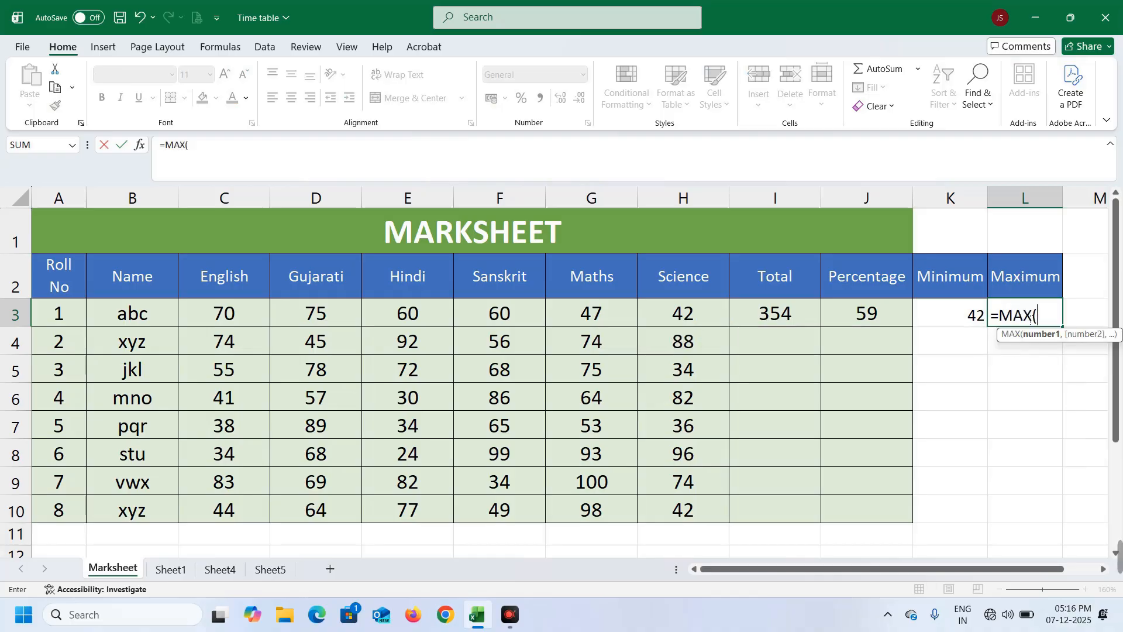
left_click_drag(252, 310, 654, 324)
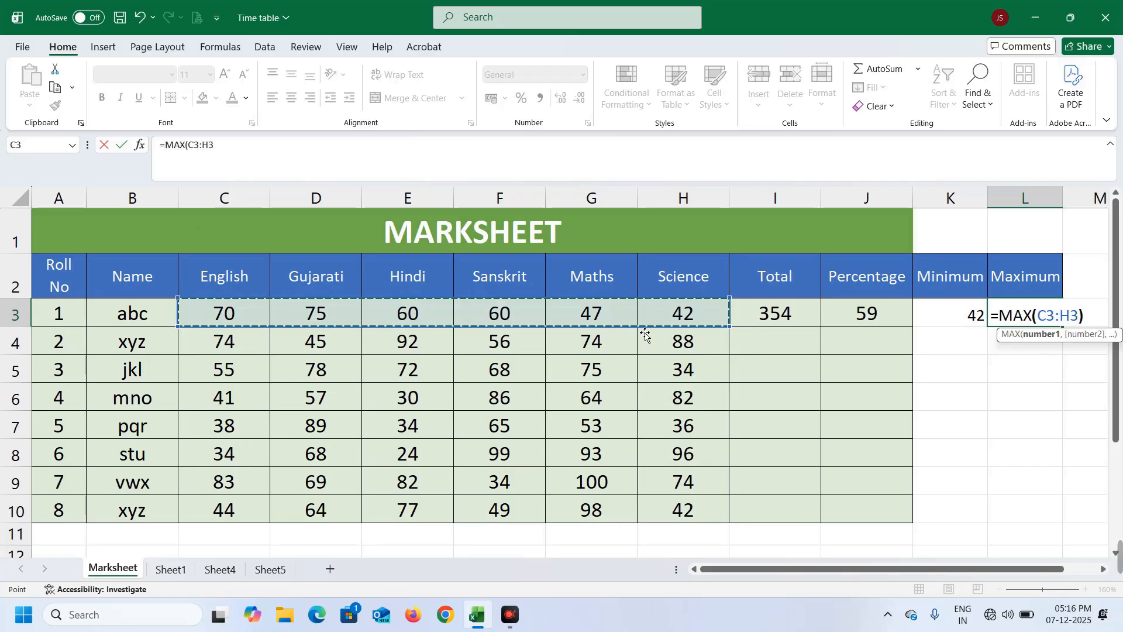
key("Return")
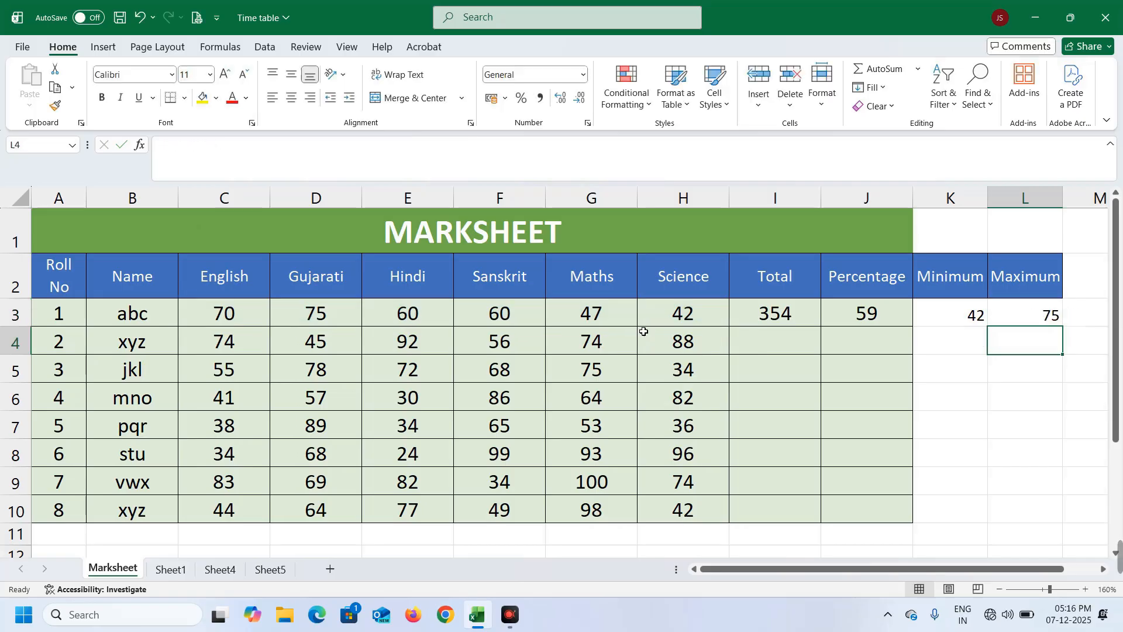
left_click(1056, 321)
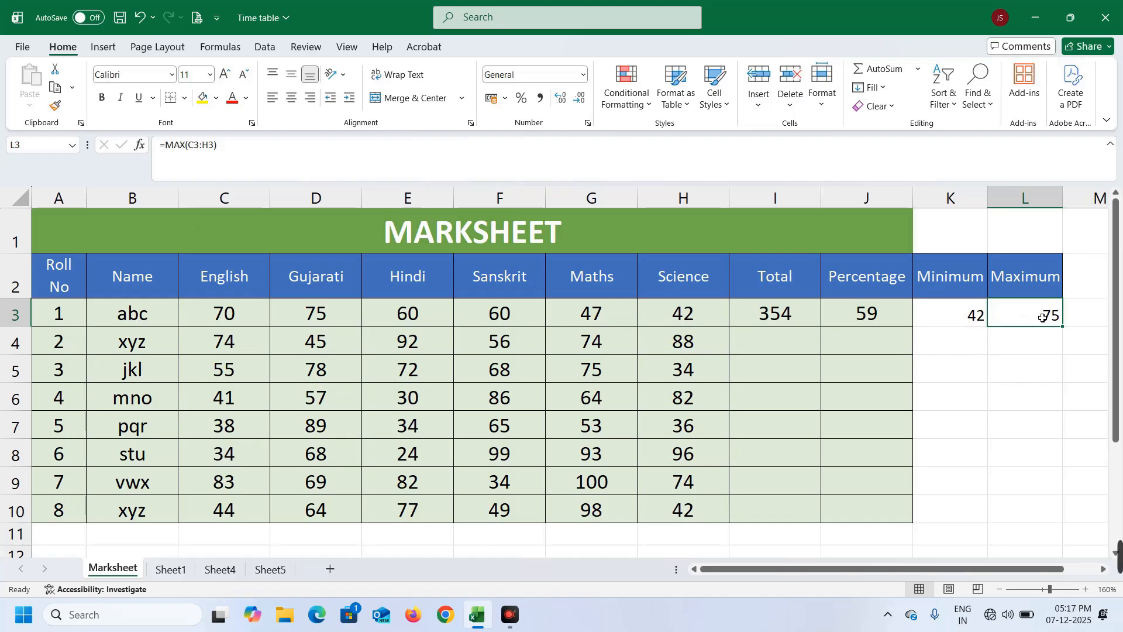
Copy the formatting of the Percentage cell J3 onto the Minimum and Maximum cells K3:L3 with Format Painter.
left_click(960, 396)
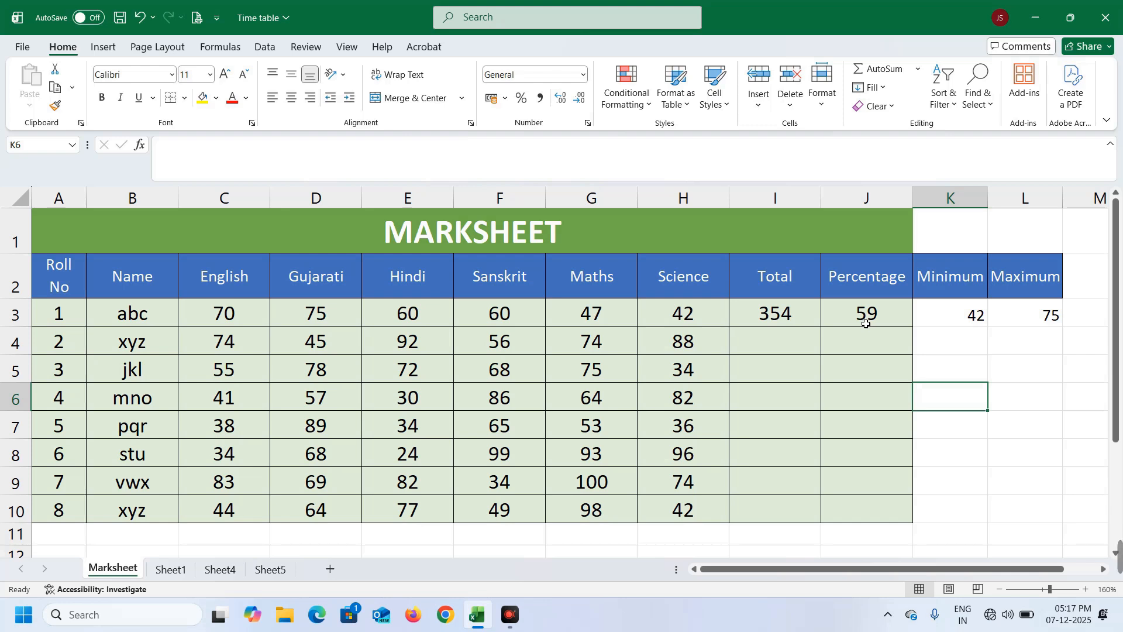
left_click(866, 323)
left_click(56, 105)
left_click_drag(951, 319, 1018, 319)
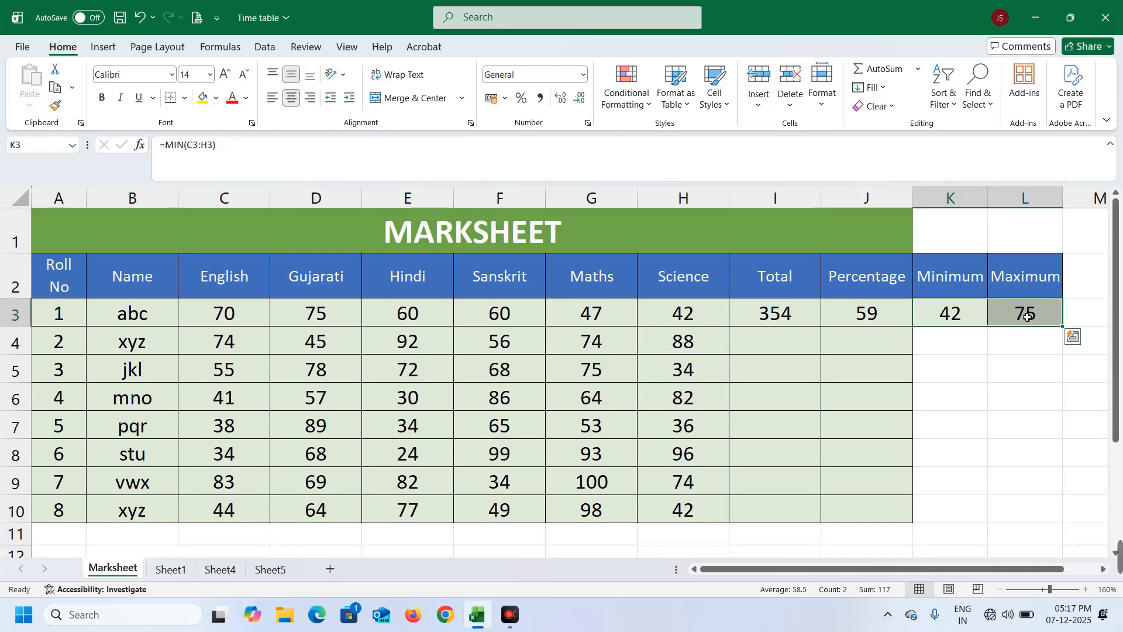
Fill the Total, Percentage, Minimum and Maximum formulas from I3:L3 down to row 10 for all the remaining students.
left_click(811, 336)
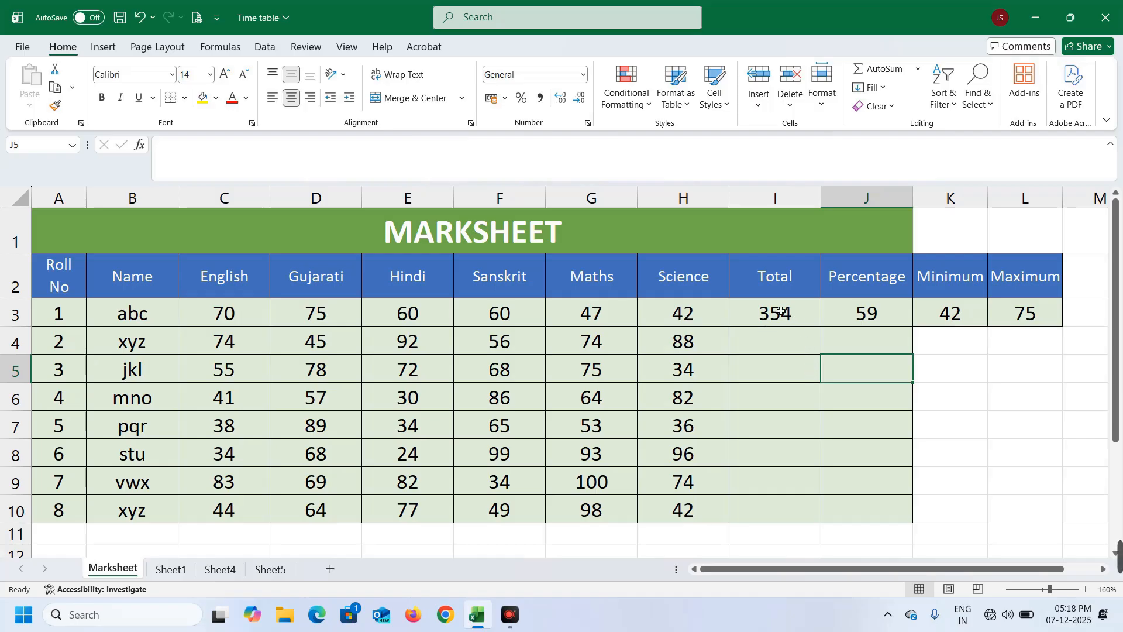
left_click_drag(781, 316, 1014, 321)
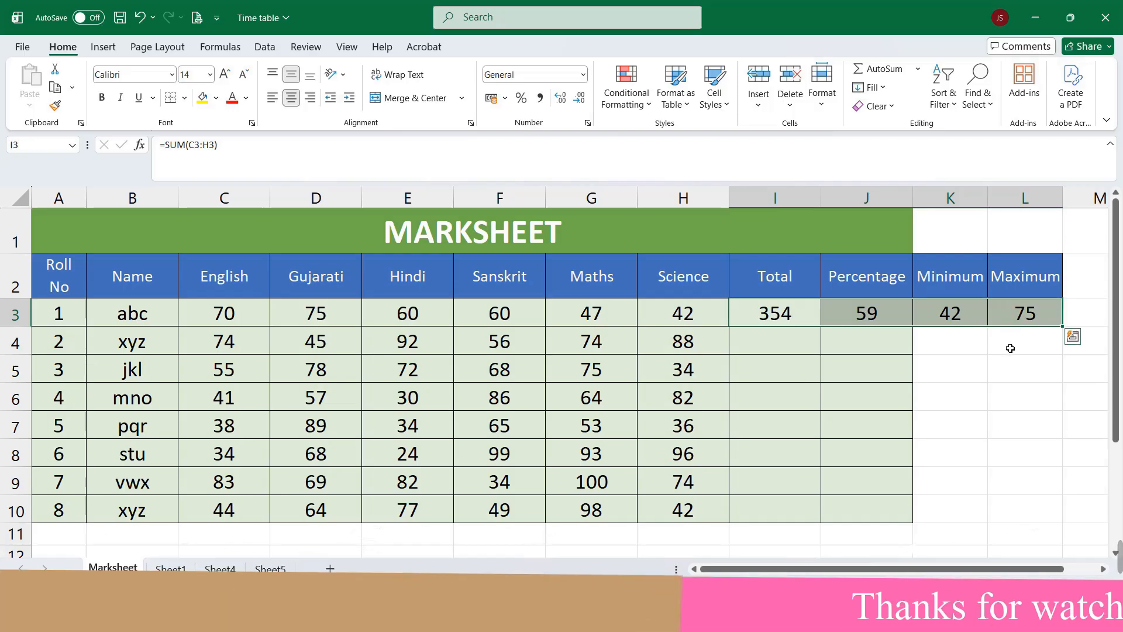
scroll(1000, 363, "up", 1)
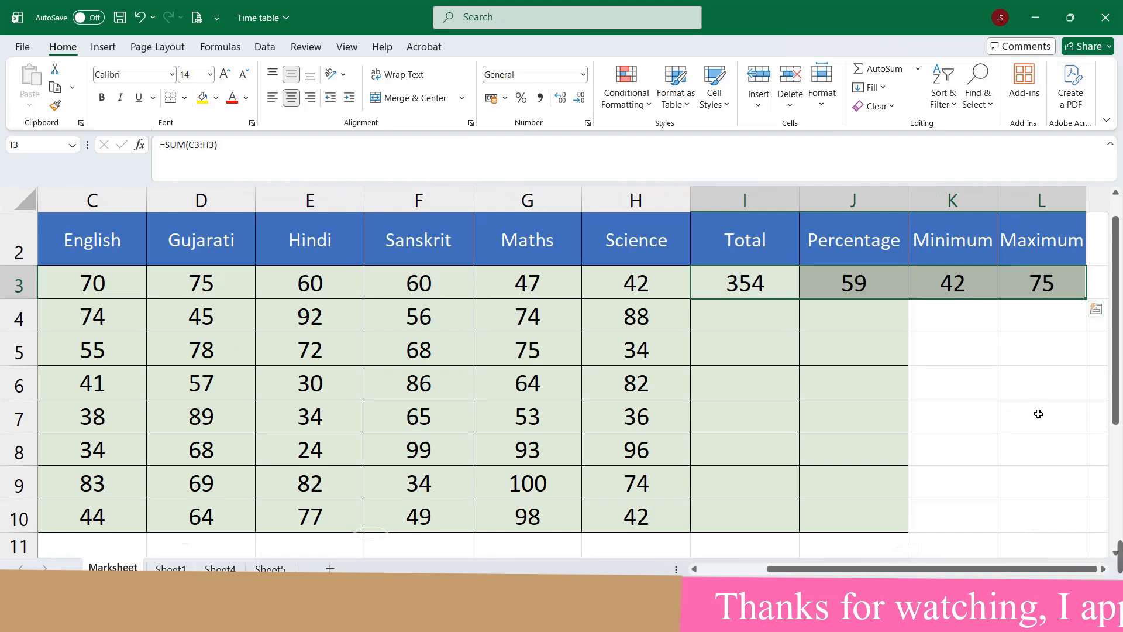
scroll(1048, 414, "up", 1)
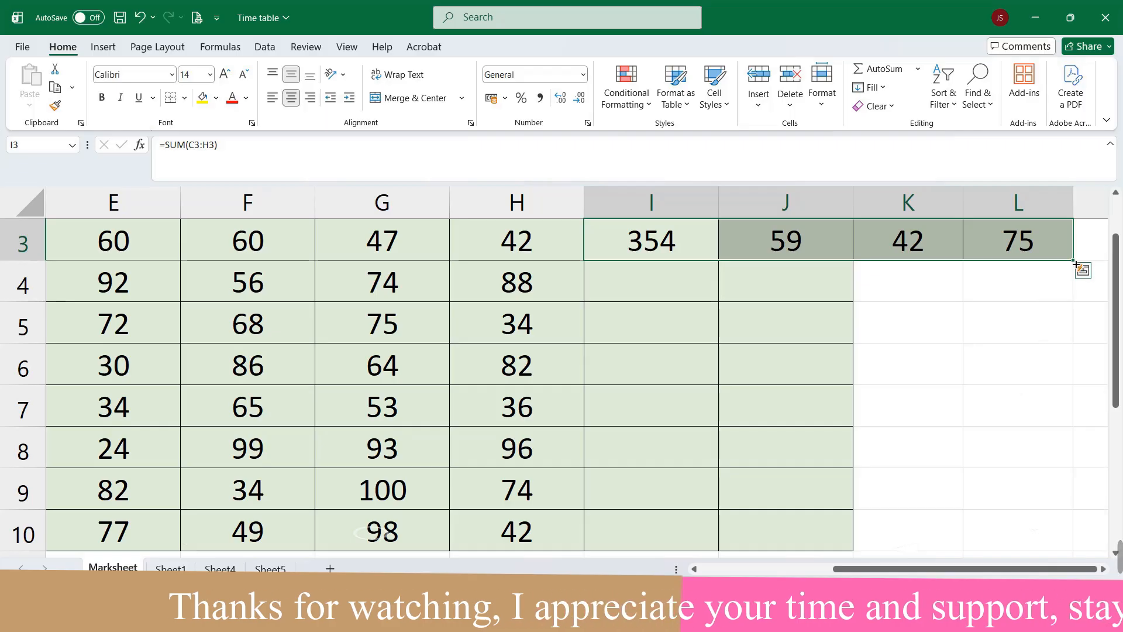
left_click_drag(1074, 273, 1077, 552)
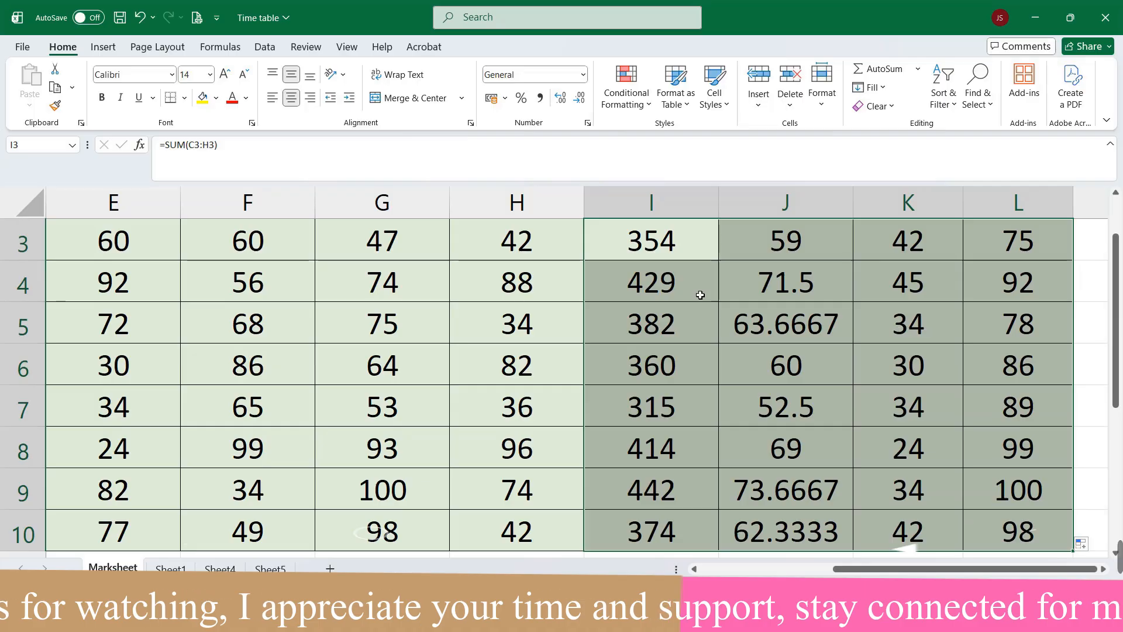
scroll(855, 334, "up", 2)
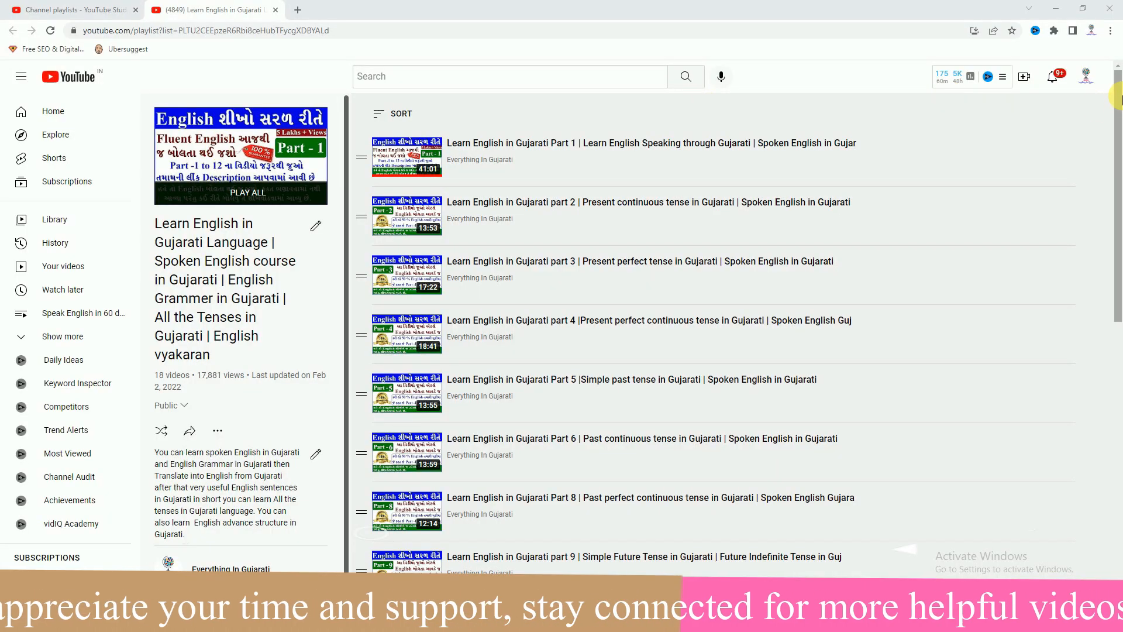
left_click_drag(1119, 99, 1118, 288)
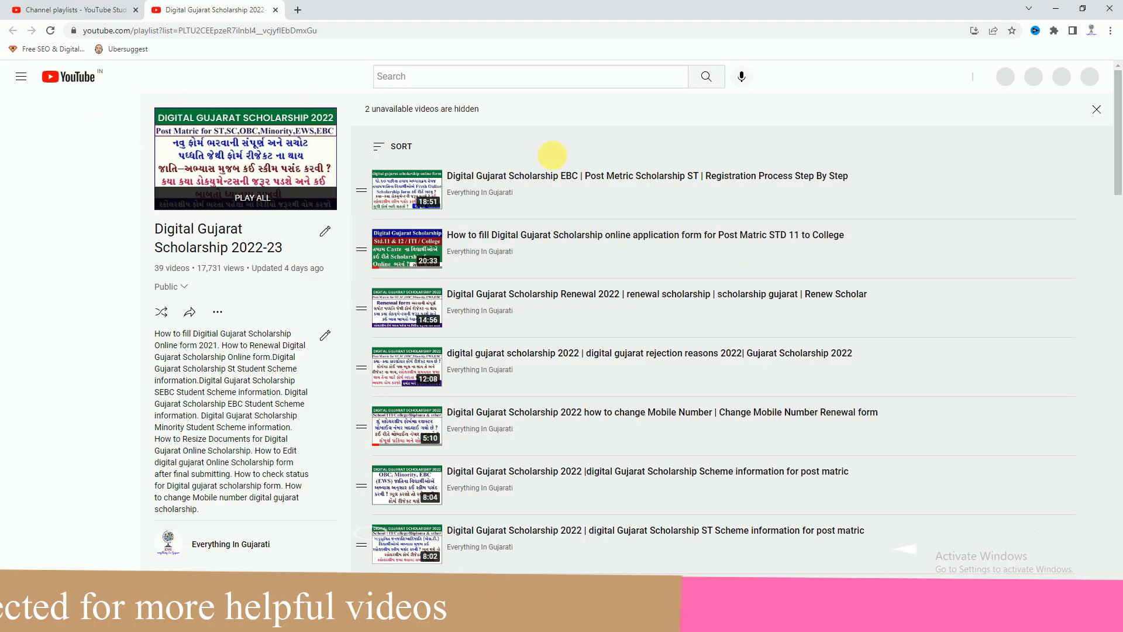
left_click_drag(1118, 141, 1119, 176)
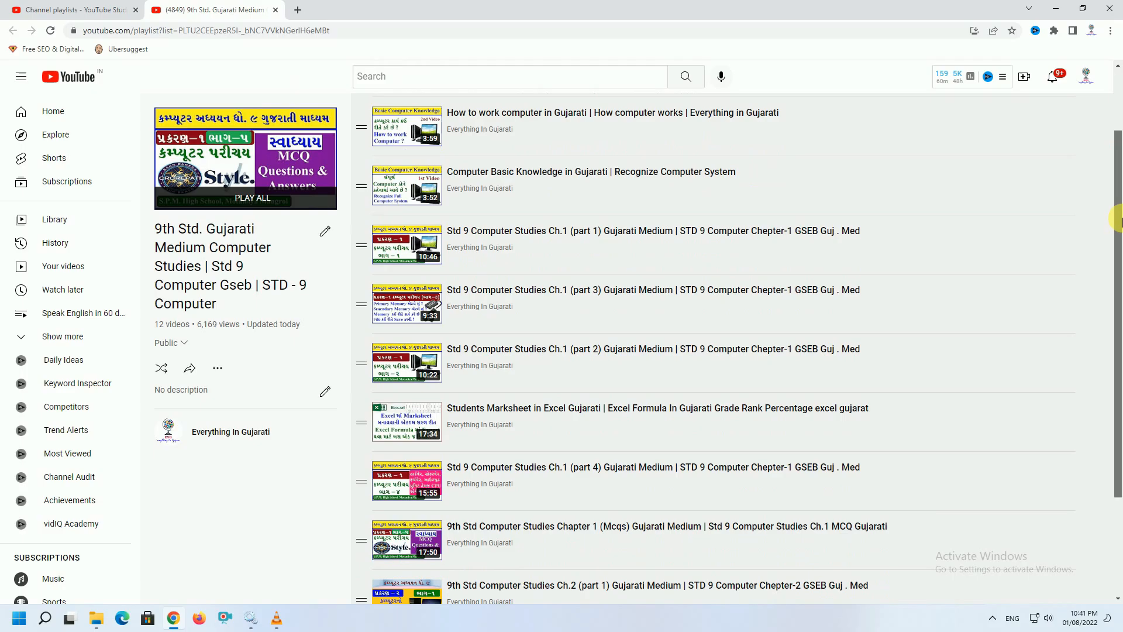
left_click_drag(1122, 223, 1121, 284)
left_click(275, 10)
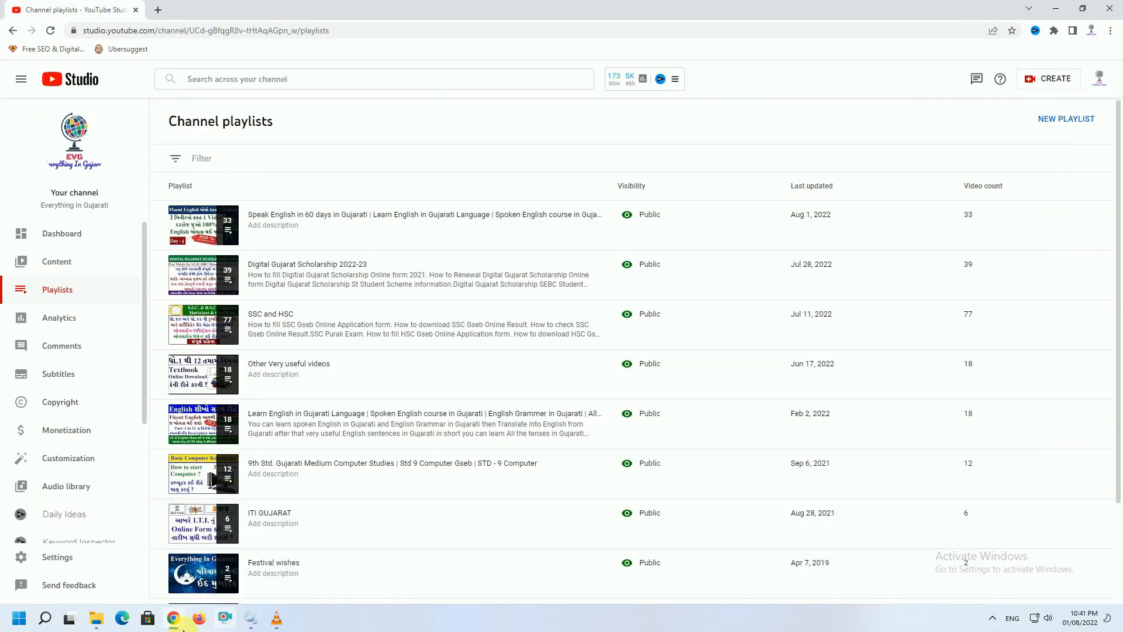